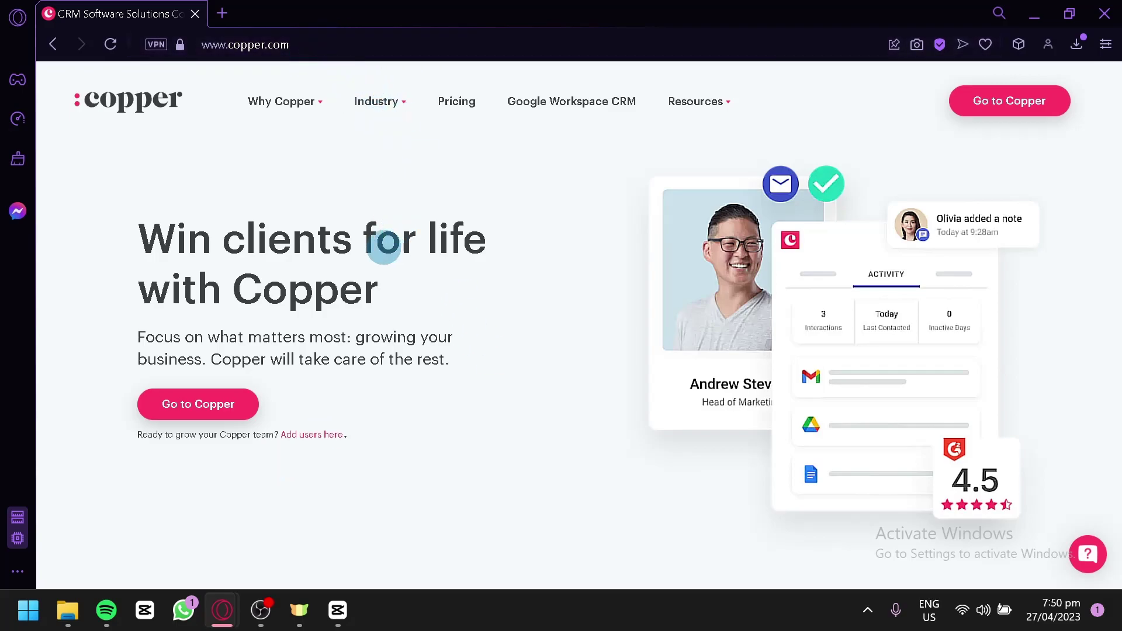
Step: Launch the Copper app from the marketing homepage's Go to Copper button
scroll(384, 245, down, 2)
scroll(409, 281, up, 2)
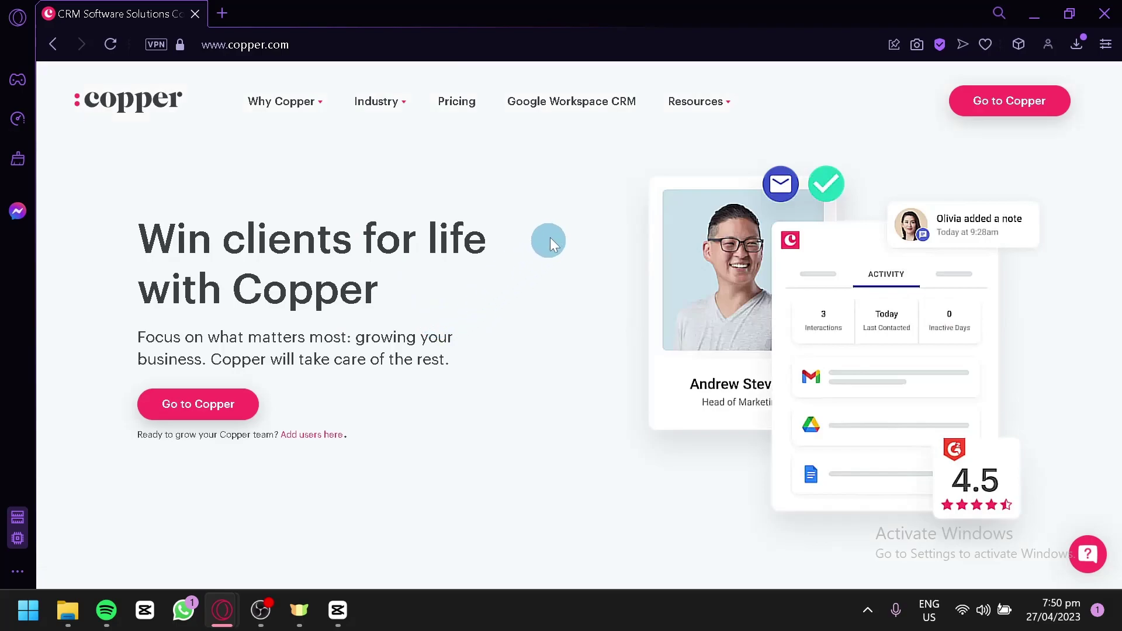
click(201, 417)
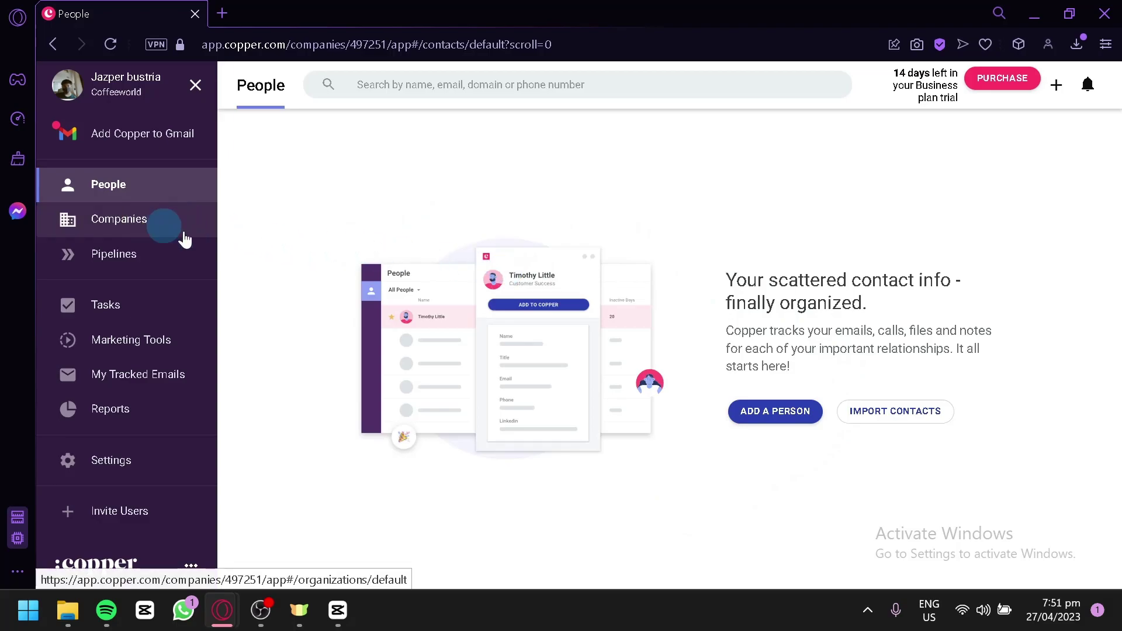
Step: Visit the Companies list, then return to the empty People list
click(197, 221)
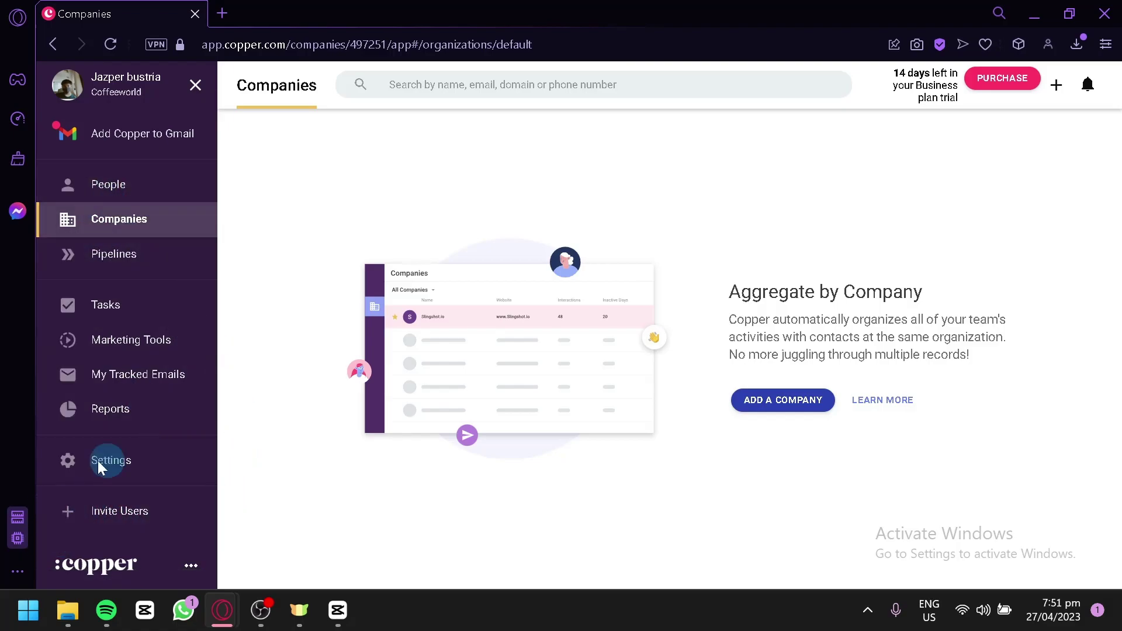
click(174, 198)
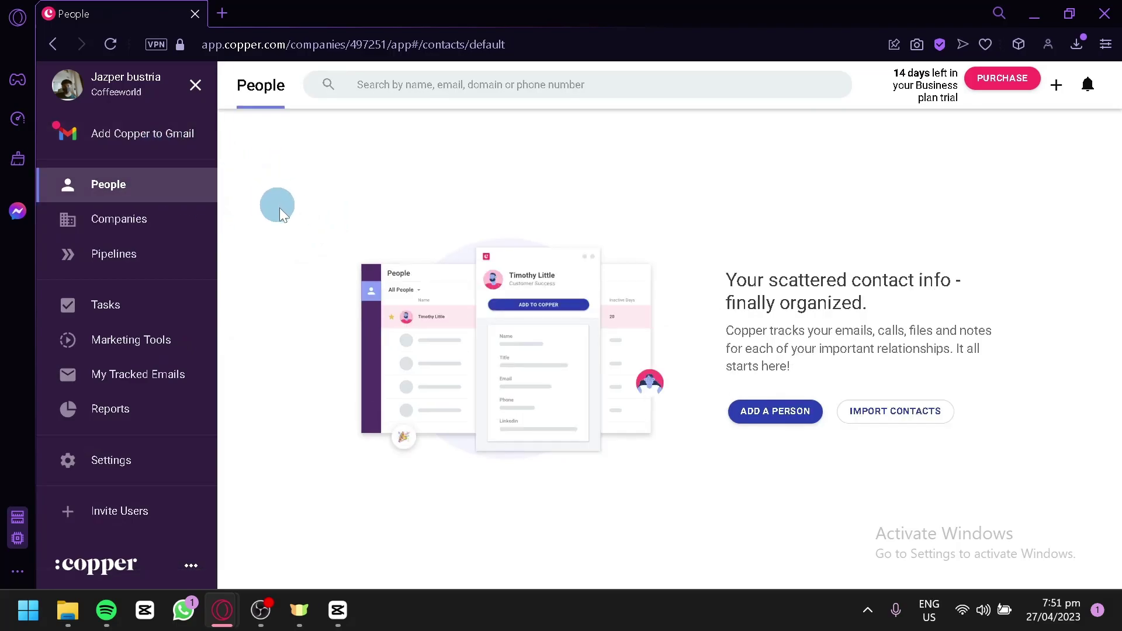
Step: Start a new person with the first name 'john'
click(760, 415)
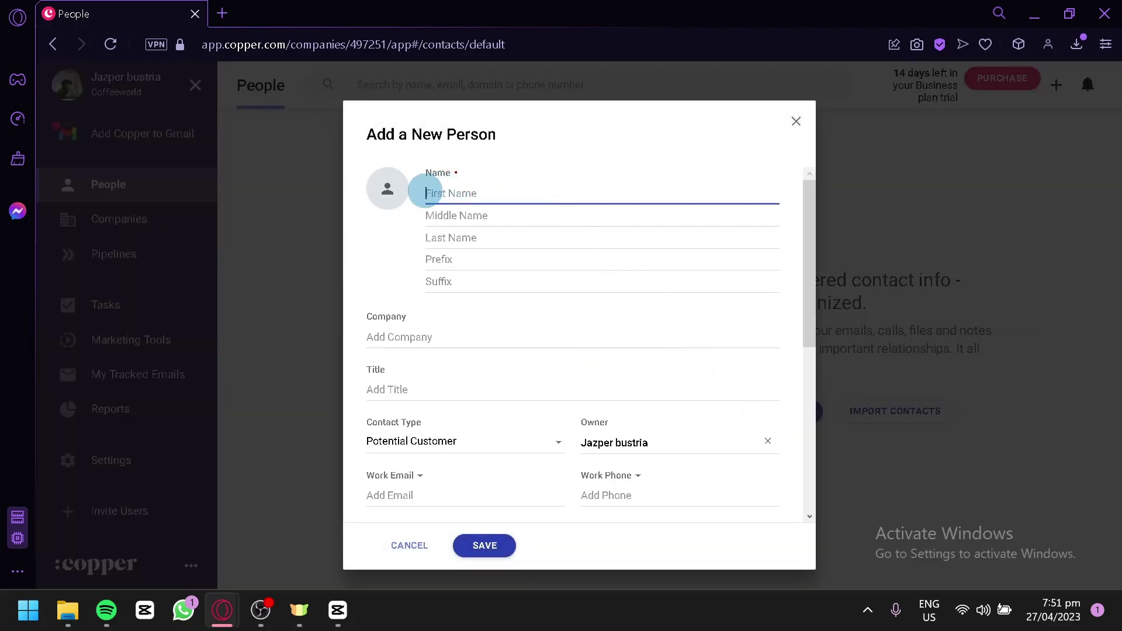
click(466, 194)
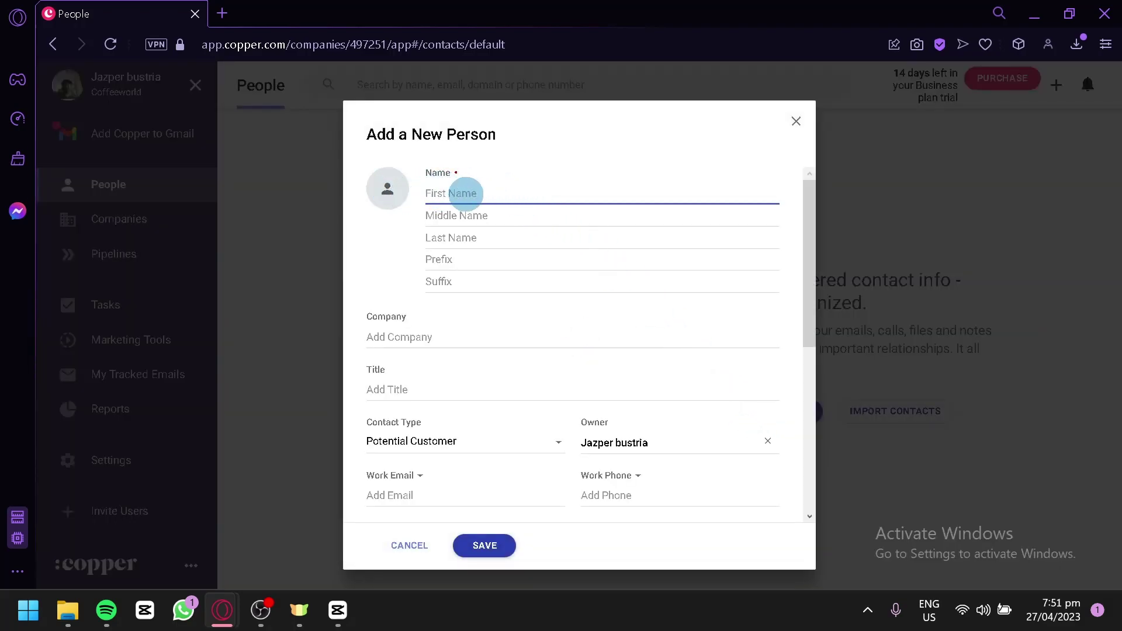
text(john)
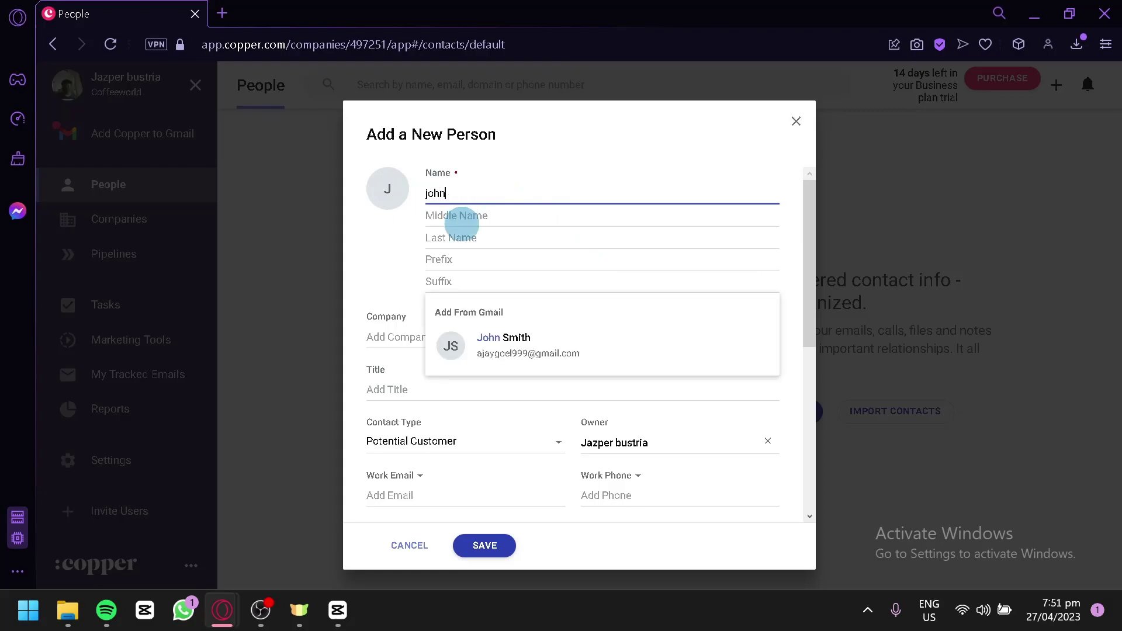
Step: Move through the Company and Title fields and open the Contact Type list to customize types
click(393, 242)
click(503, 197)
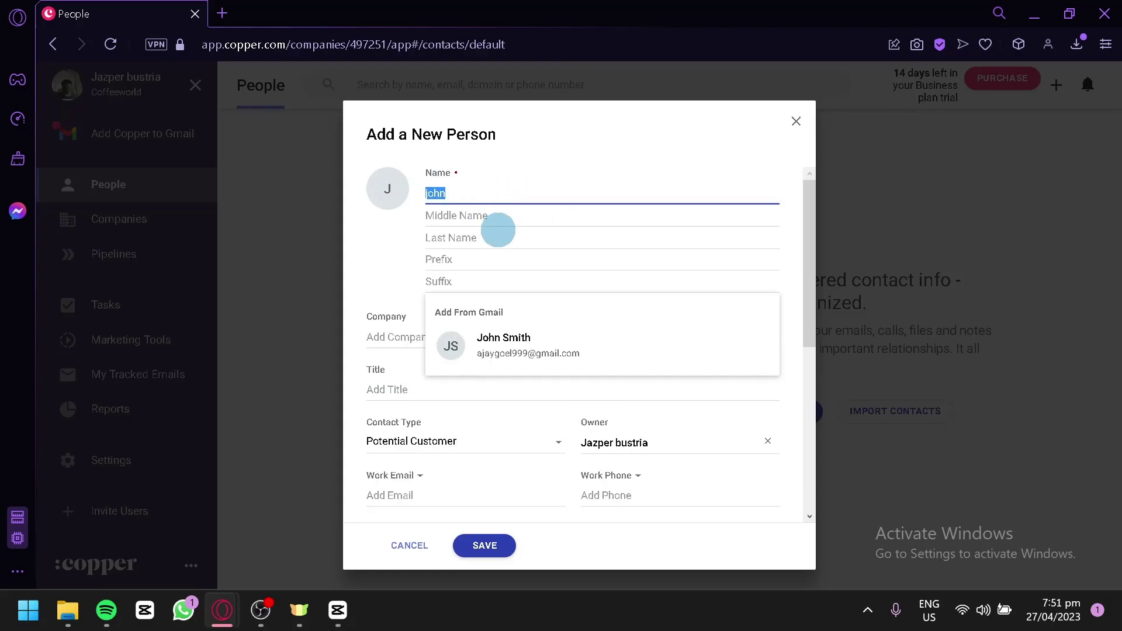
click(393, 279)
click(404, 236)
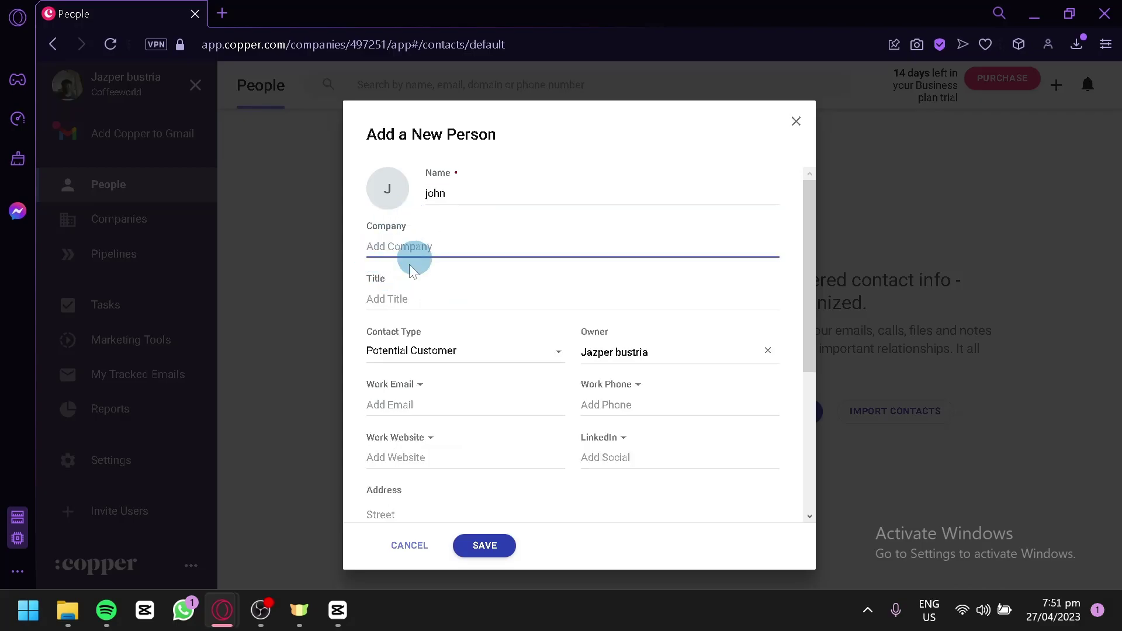
click(414, 299)
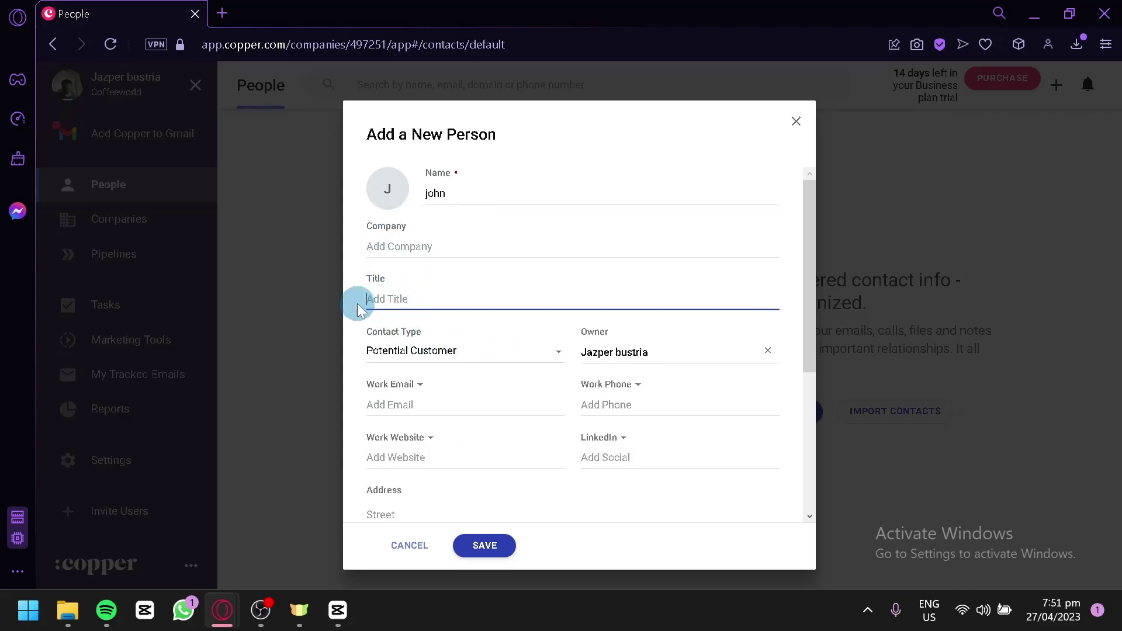
click(426, 354)
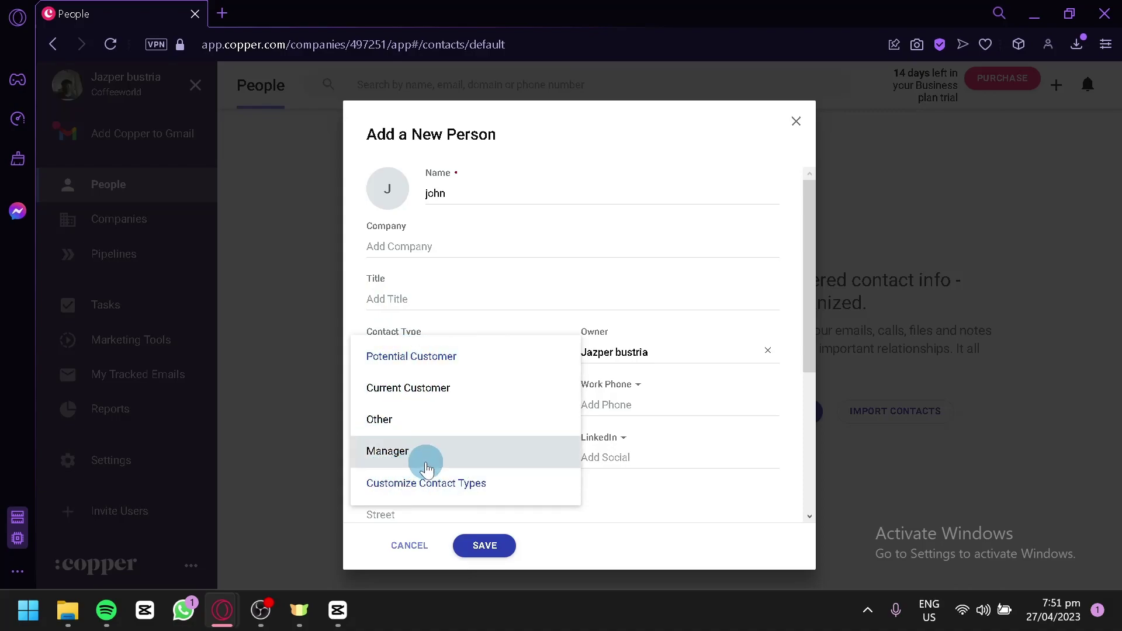
right_click(447, 485)
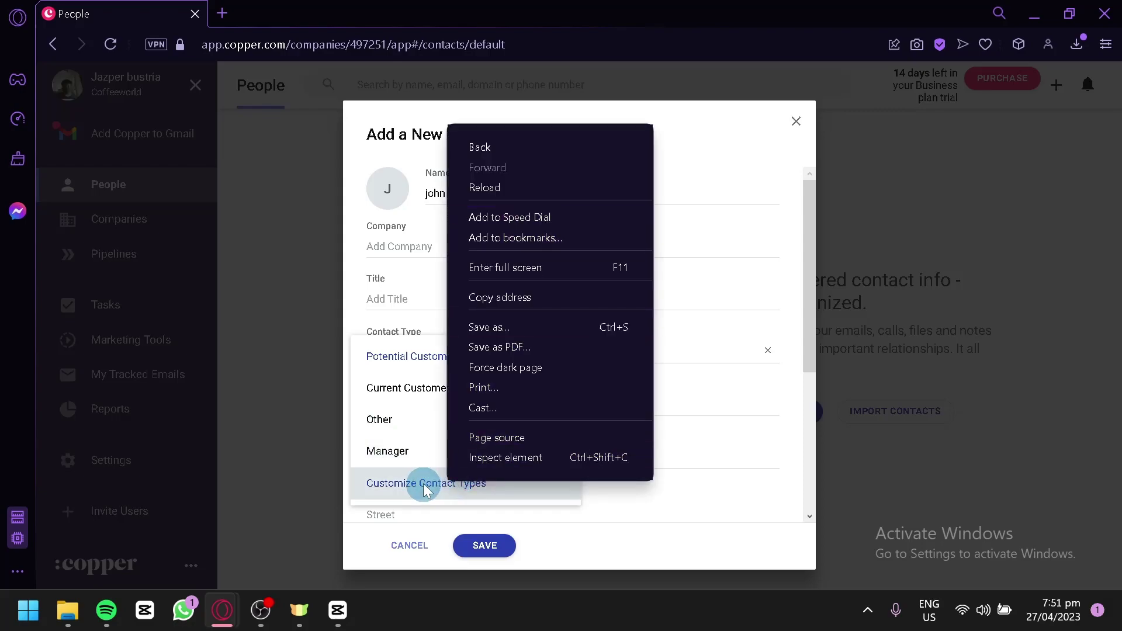
Step: Create a new contact type named 'old customer'
key(Escape)
key(Escape)
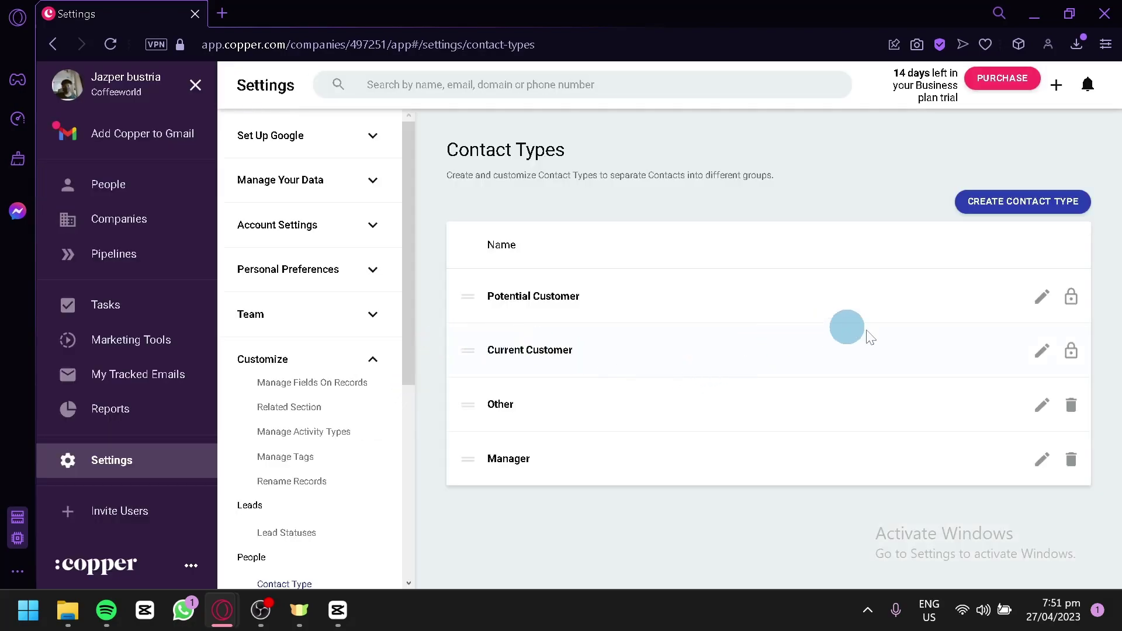
click(1049, 205)
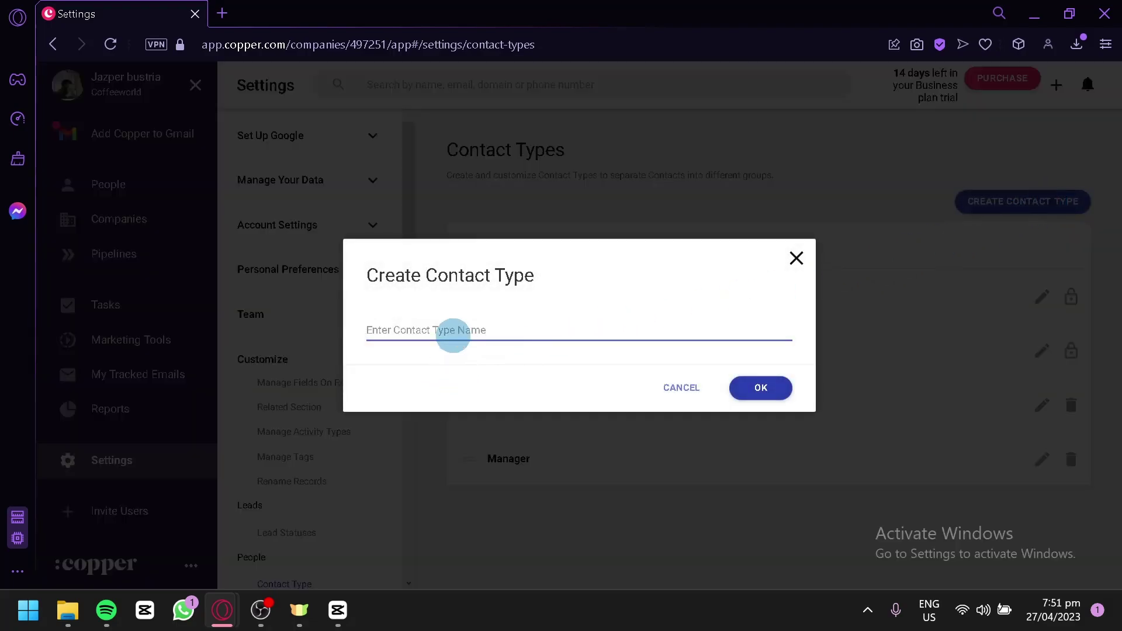
click(460, 330)
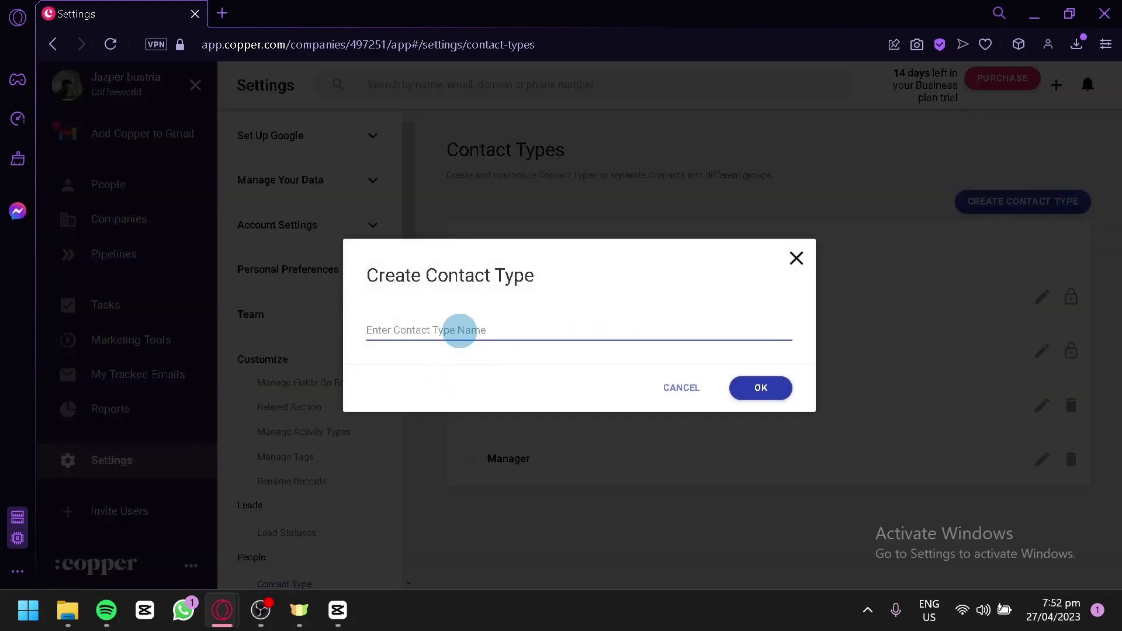
text(old customer)
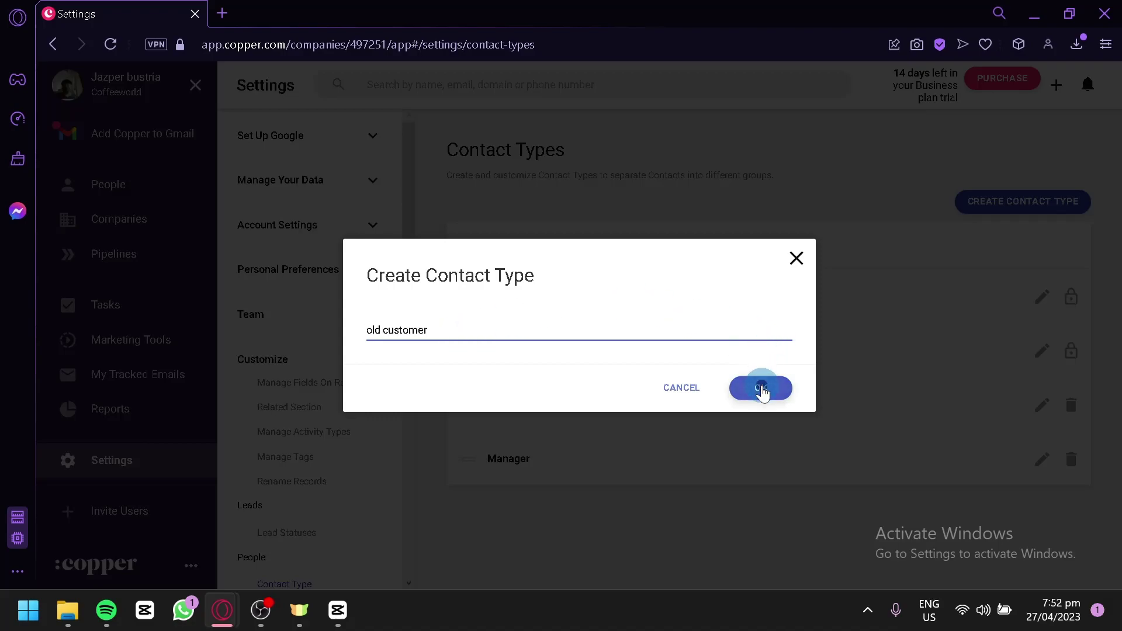
click(761, 387)
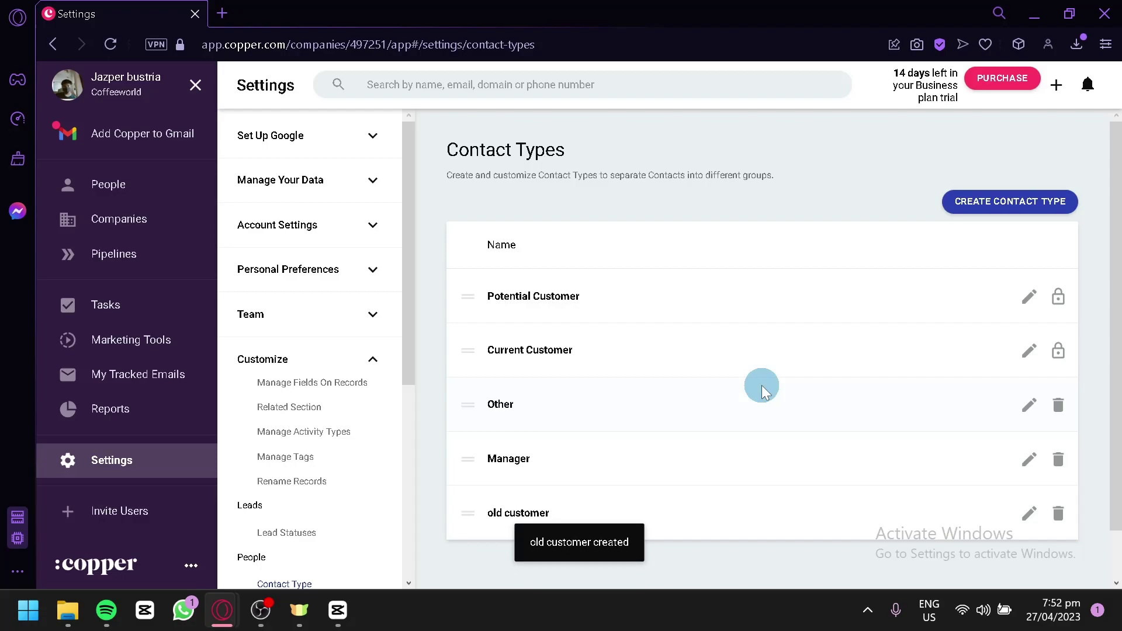
scroll(566, 449, down, 1)
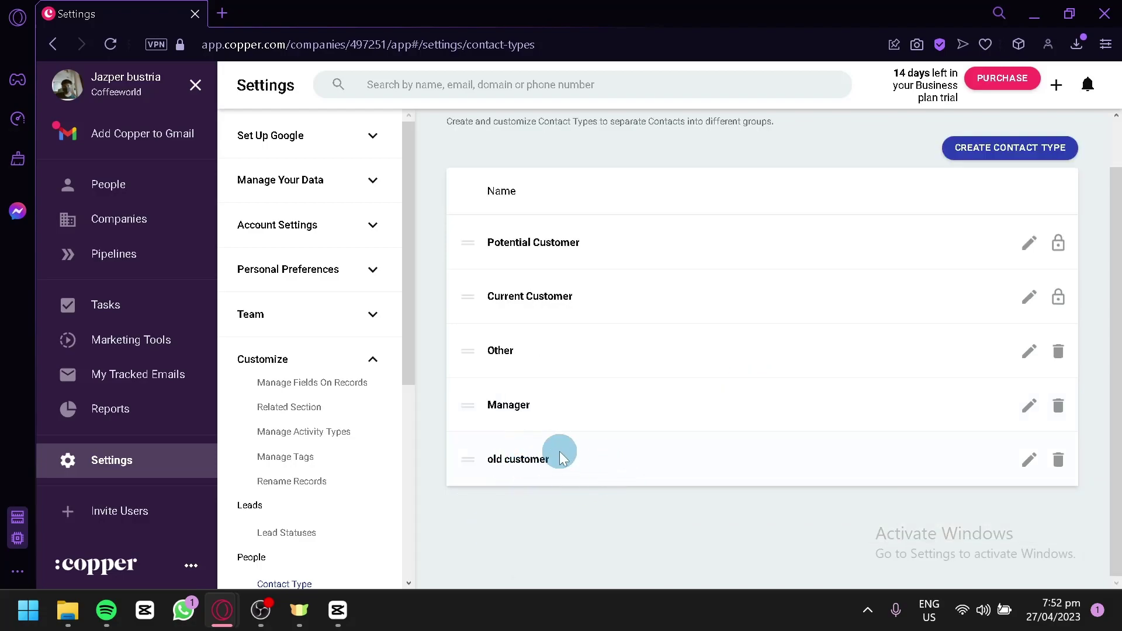
scroll(560, 458, up, 1)
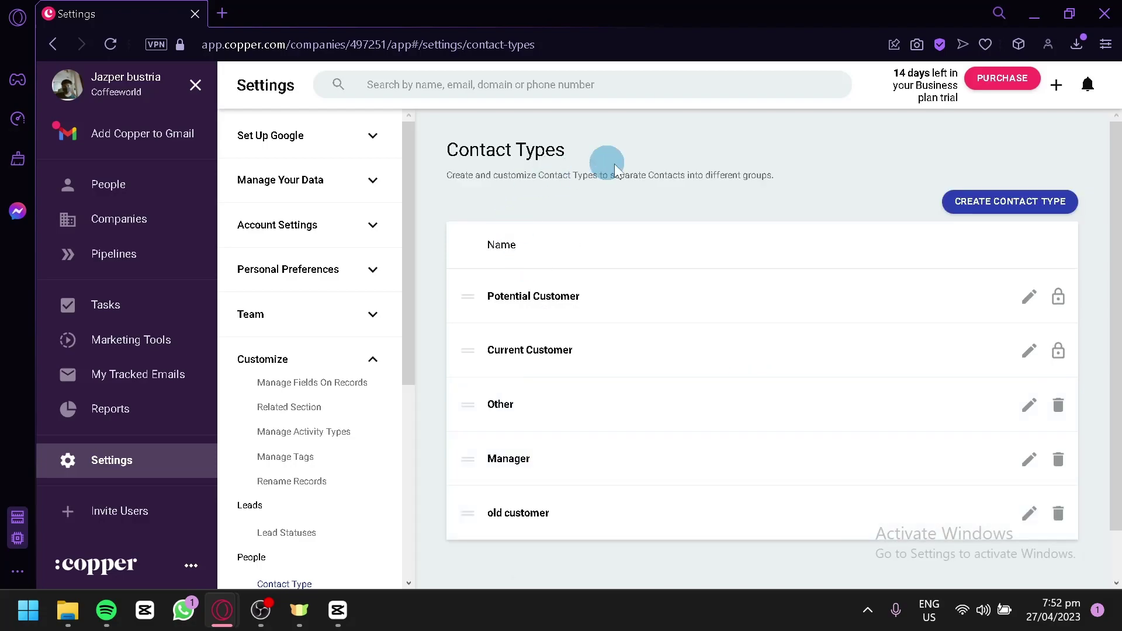
Step: Add a person named 'john' with Everyone visibility and save the contact
click(167, 191)
click(762, 420)
text(john)
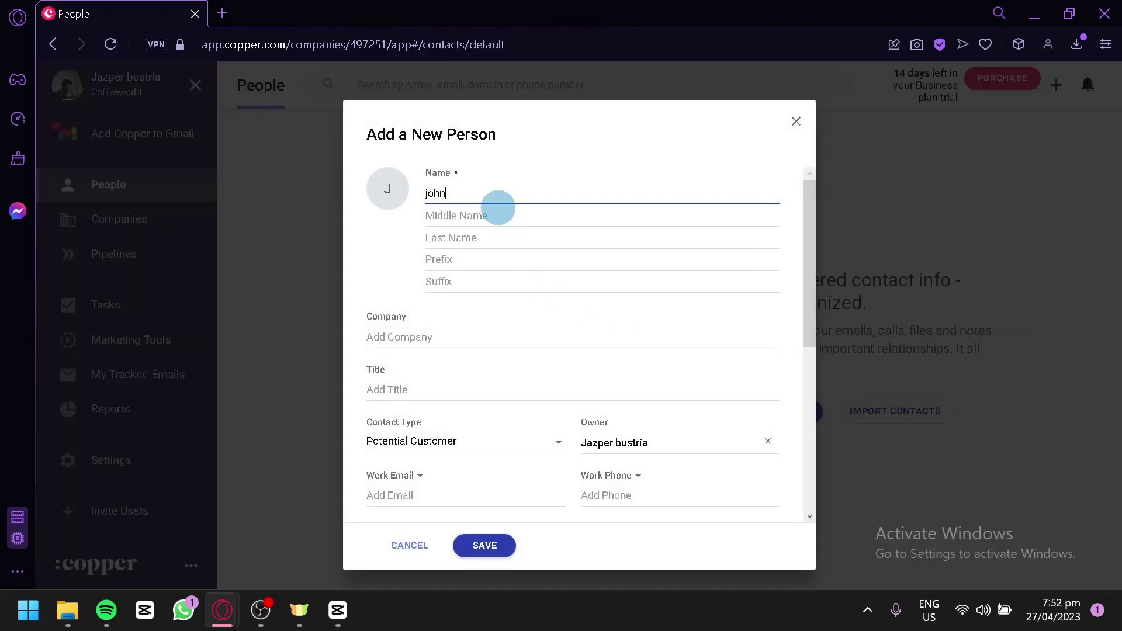
scroll(526, 263, down, 2)
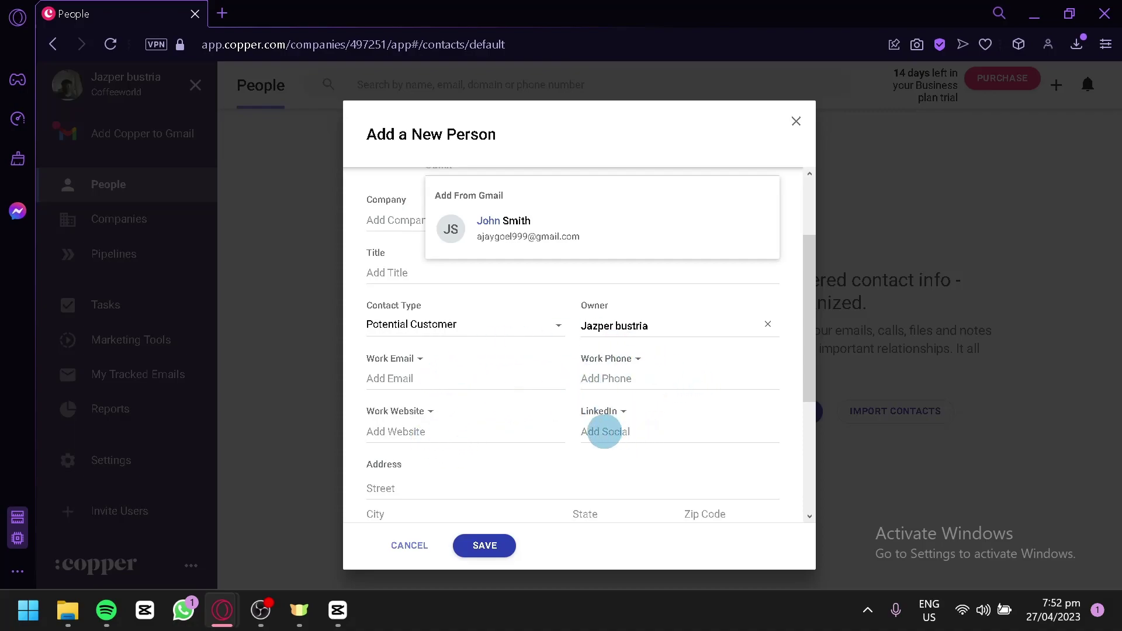
scroll(602, 444, down, 2)
scroll(409, 380, down, 2)
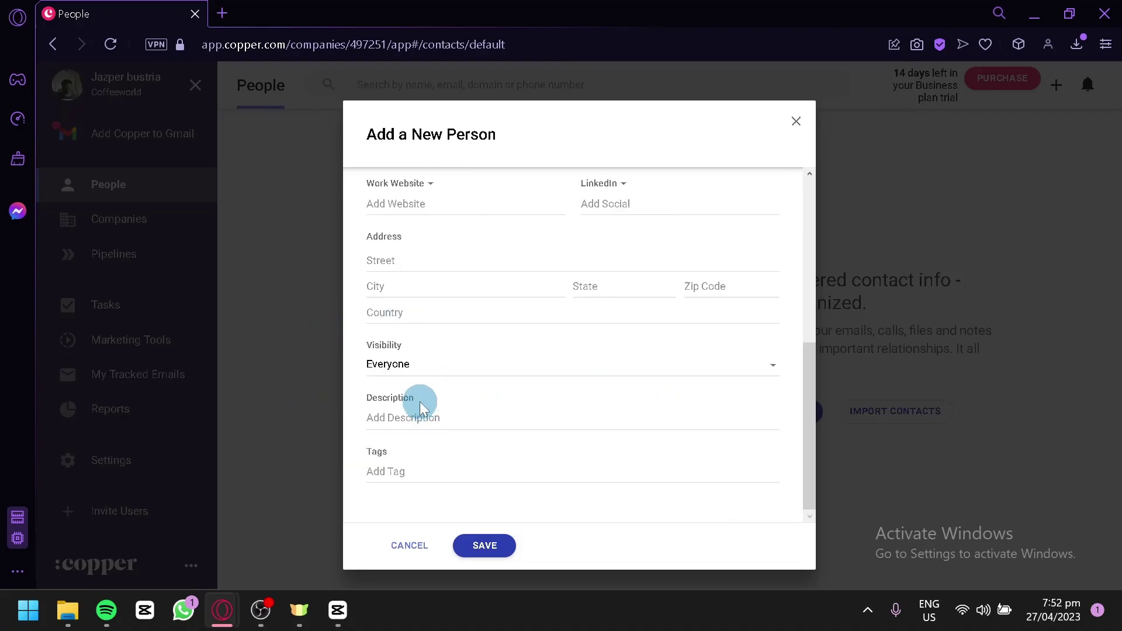
click(429, 364)
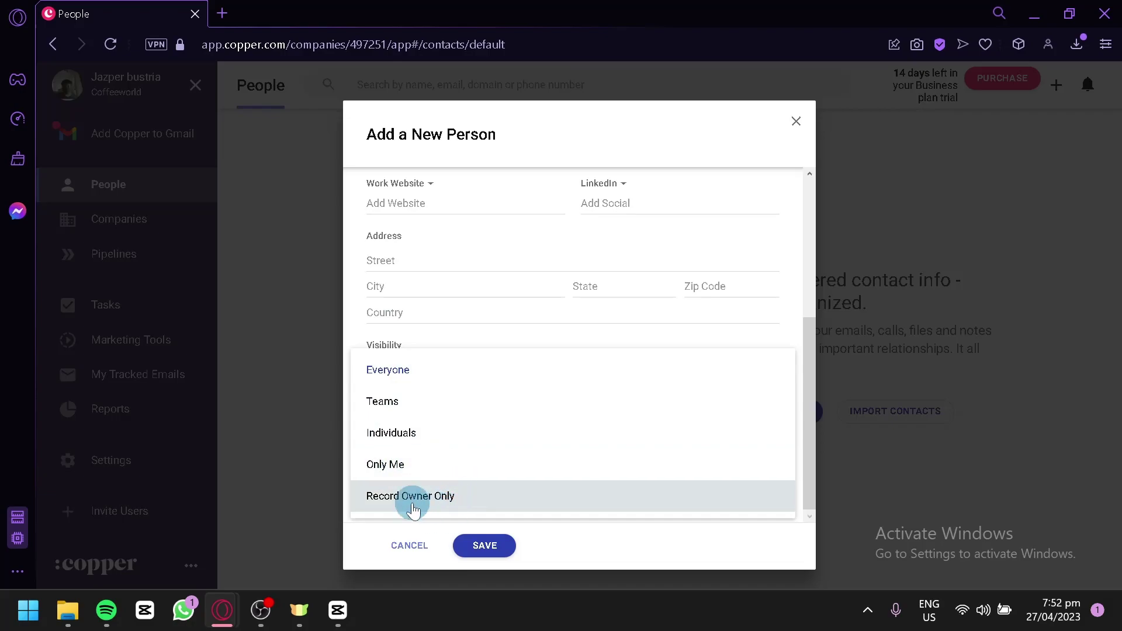
click(468, 321)
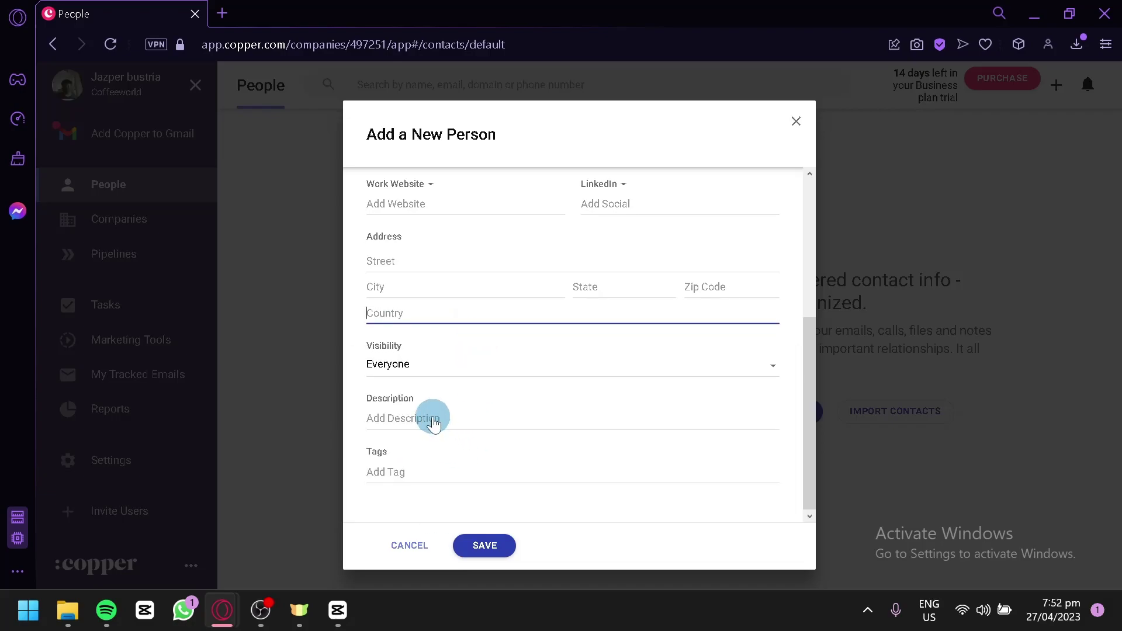
click(498, 544)
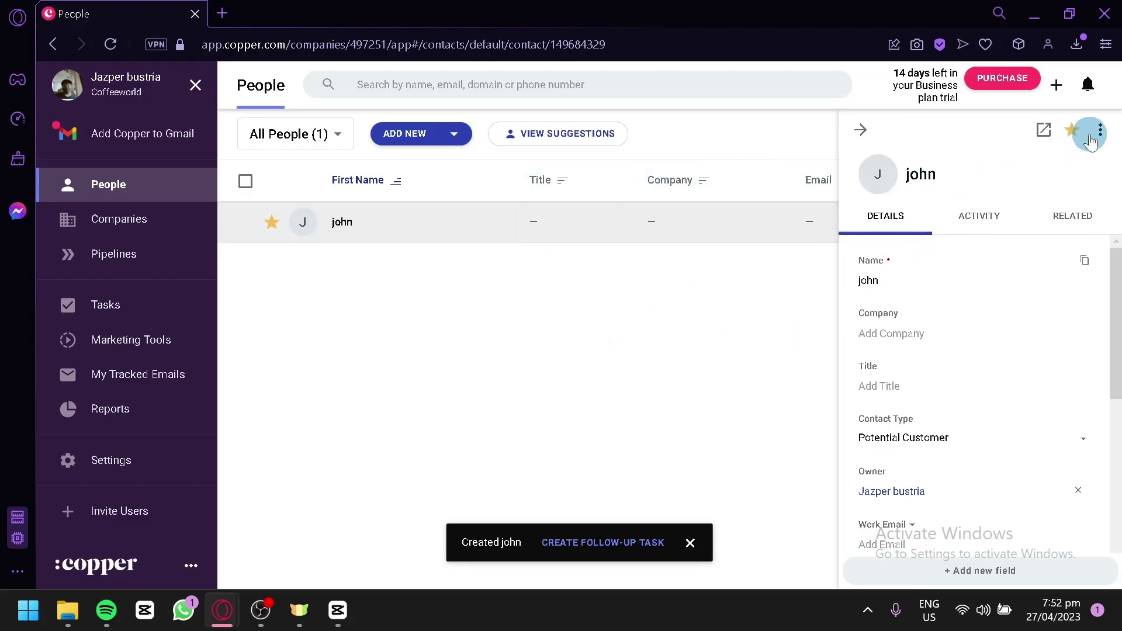
Step: Browse john's Activity and note areas, then view his Related items, all showing 0
scroll(1061, 381, down, 5)
scroll(1029, 340, up, 5)
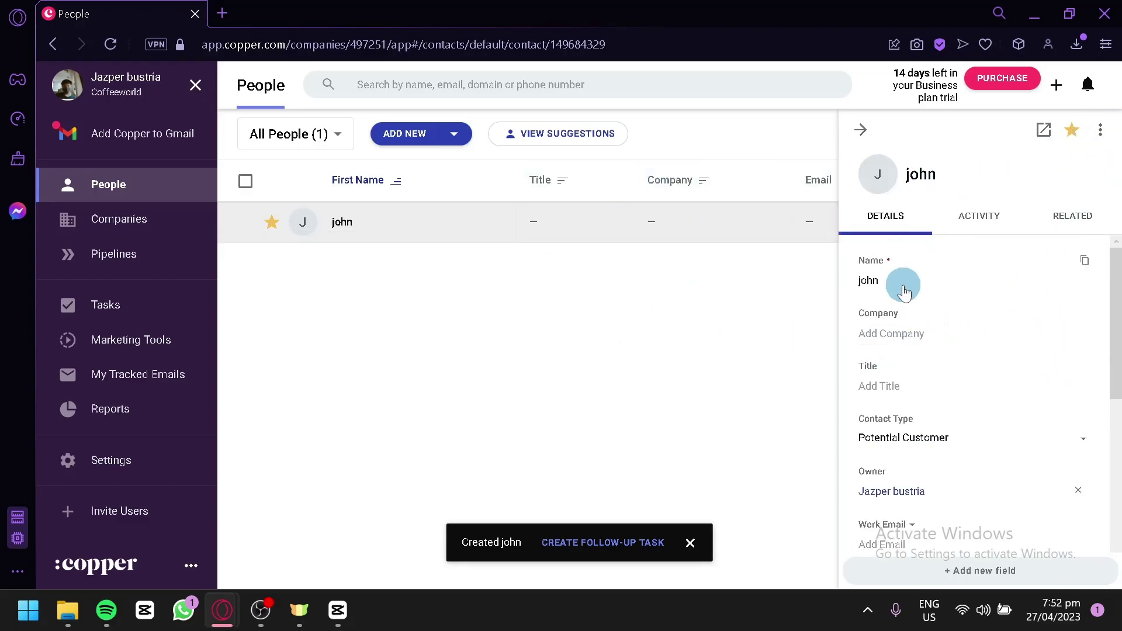
scroll(957, 316, down, 5)
scroll(994, 403, up, 5)
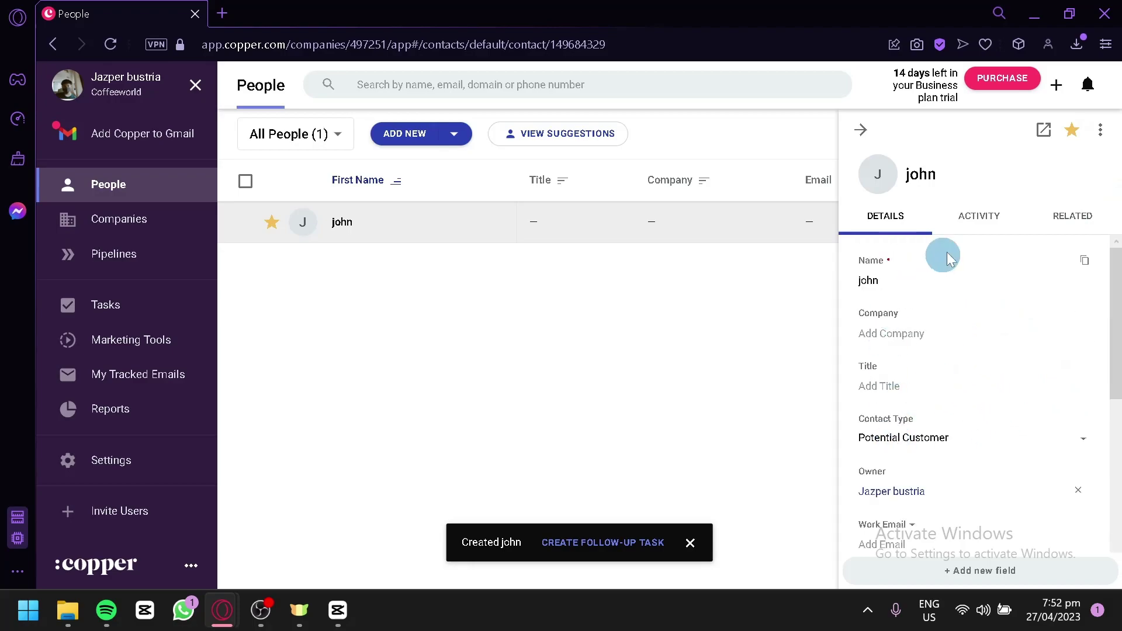
click(995, 221)
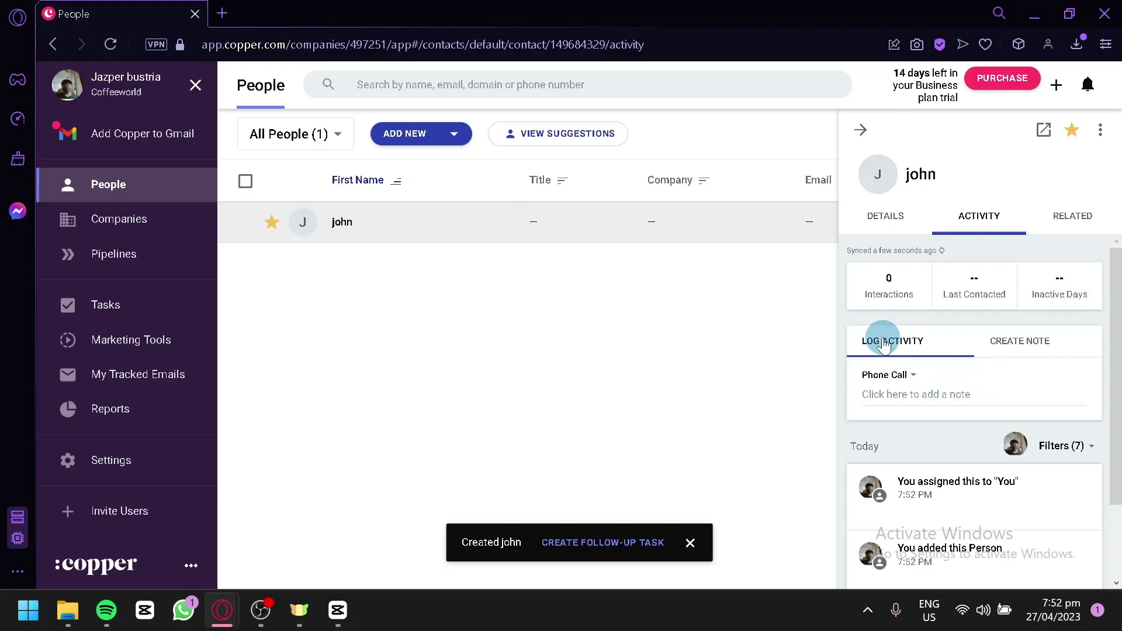
click(999, 341)
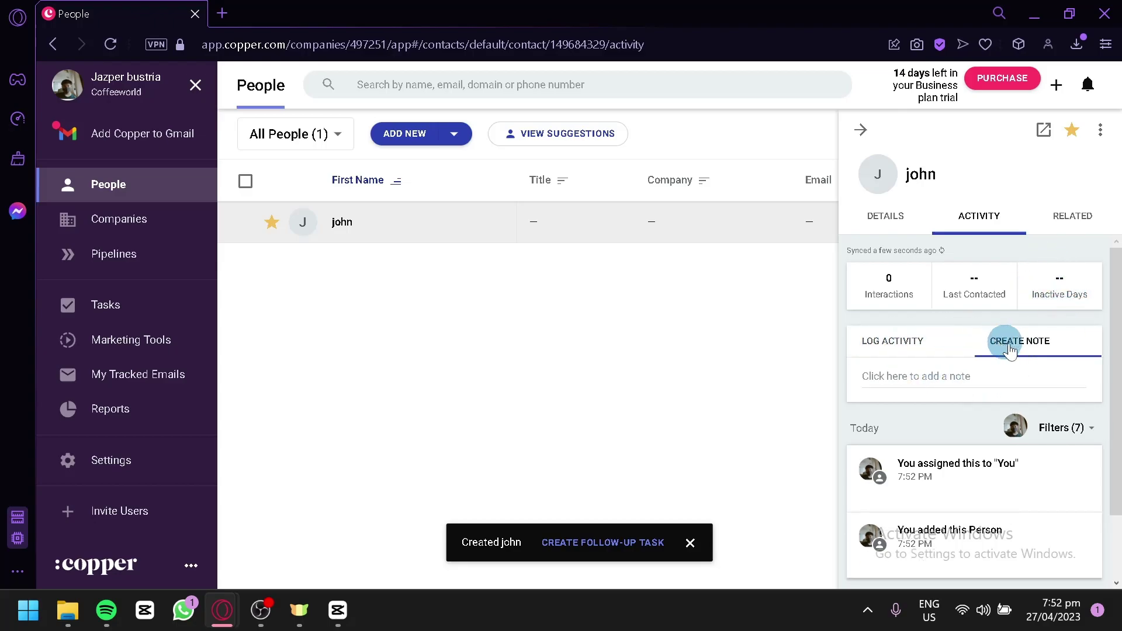
click(1065, 221)
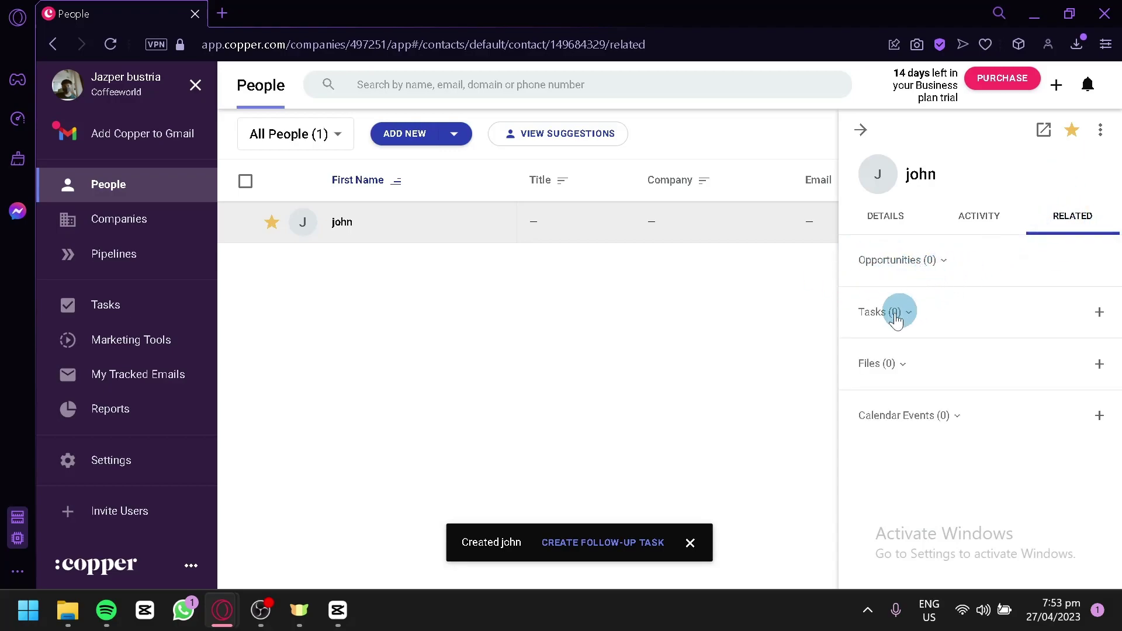
Step: Close john's panel, select all contacts, and review then dismiss the More bulk actions menu
click(1102, 144)
click(376, 161)
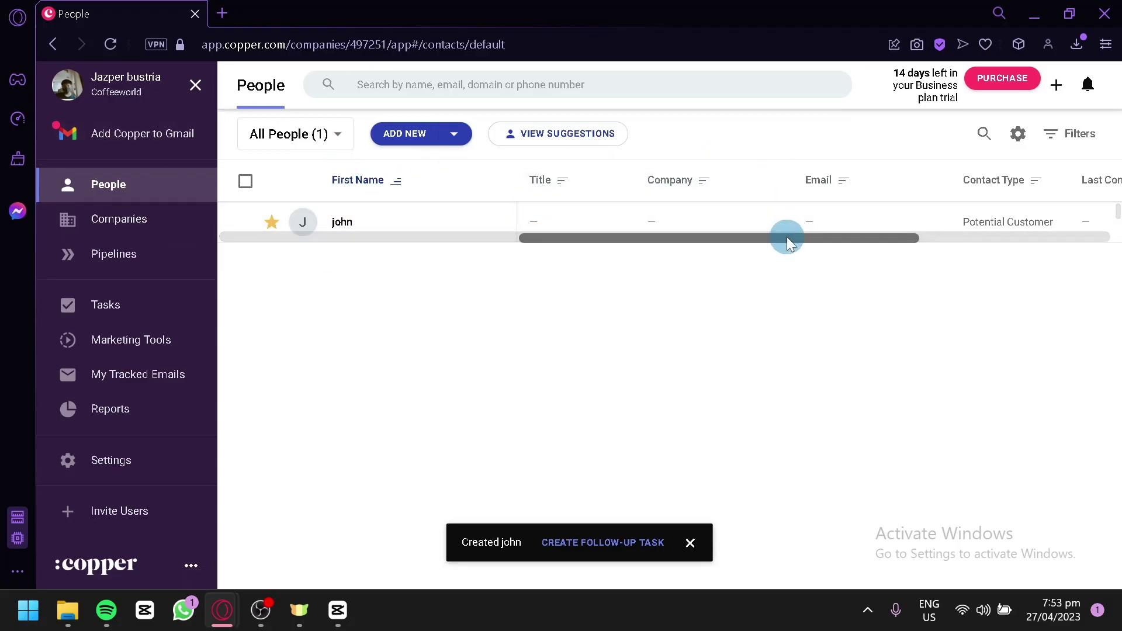
drag(787, 240, 881, 236)
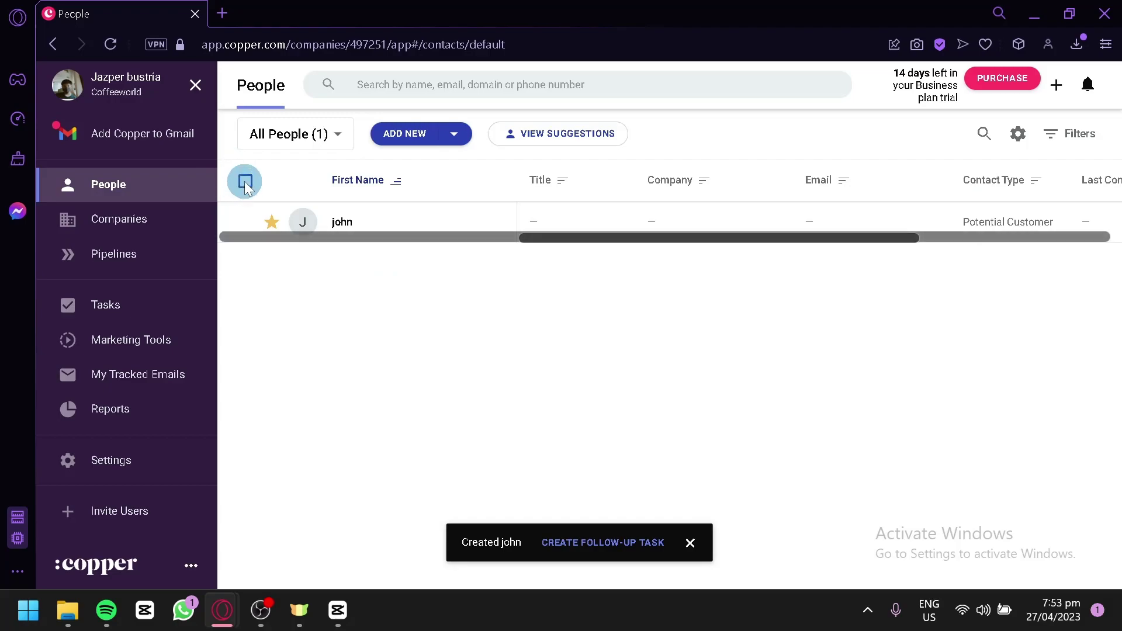
click(245, 182)
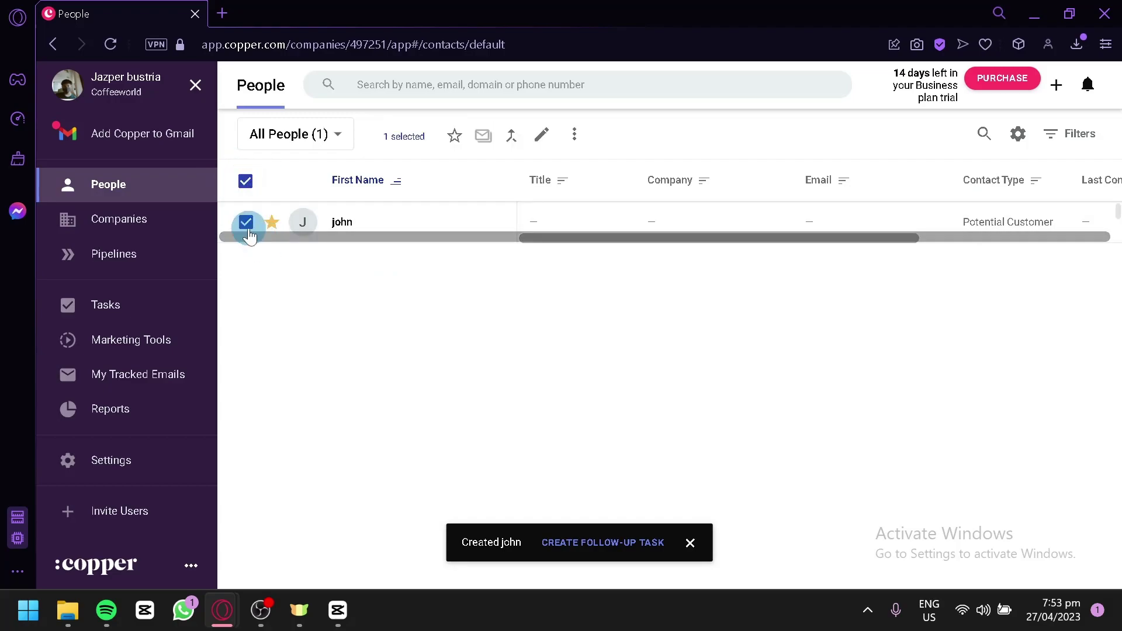
click(573, 134)
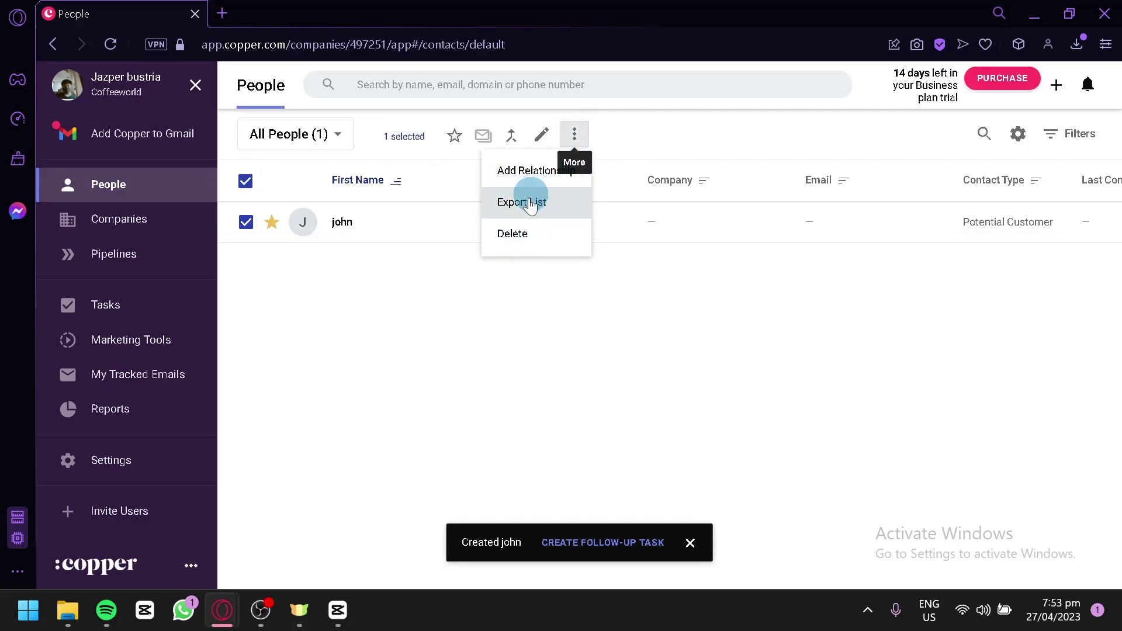
click(421, 266)
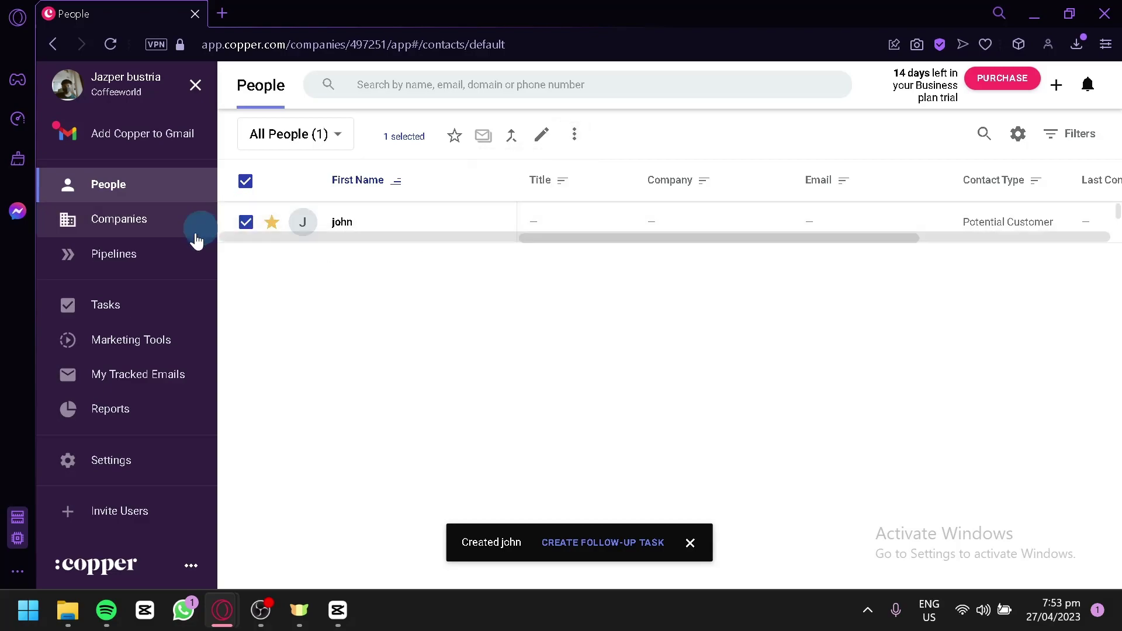
Step: Preview the Add a Company form on Companies, cancel it, and go to Pipelines
click(157, 236)
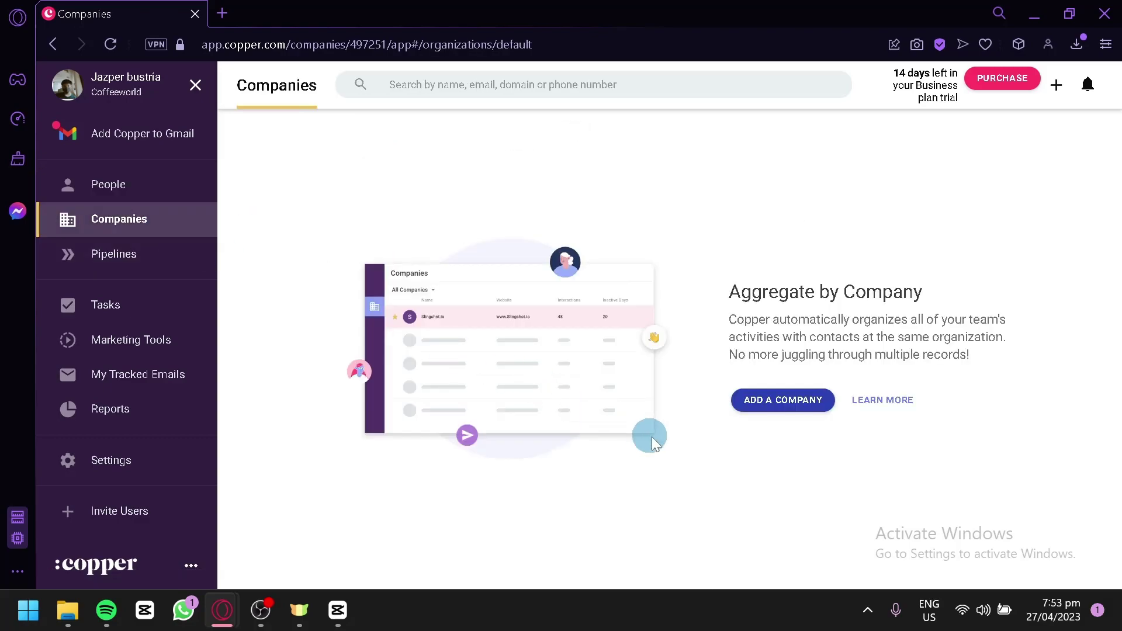
click(753, 403)
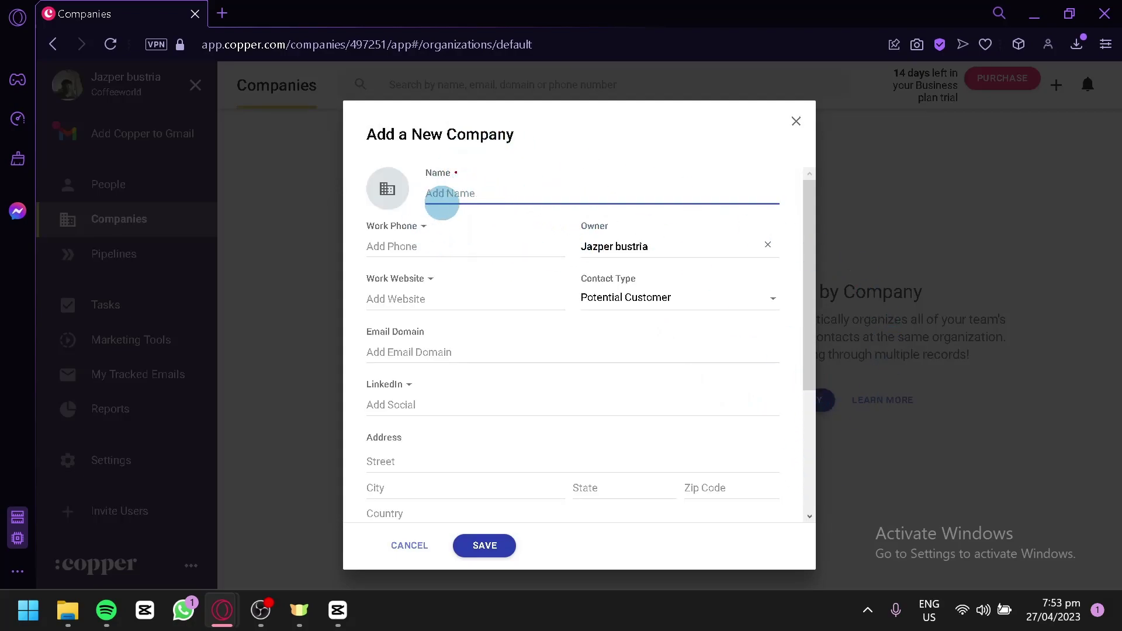
scroll(587, 306, down, 3)
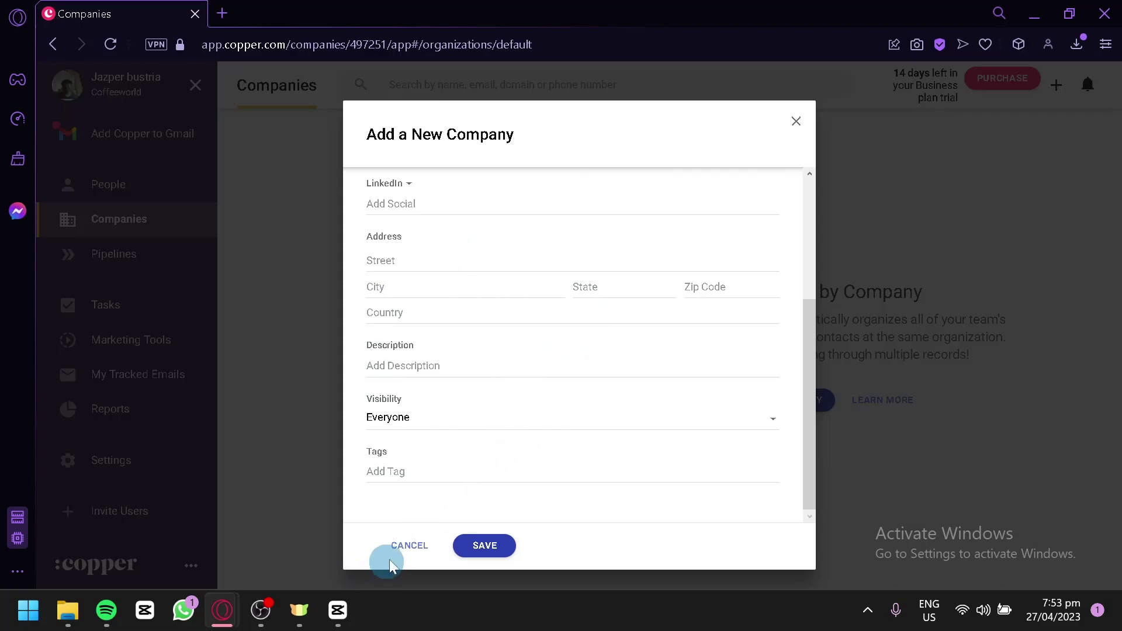
click(404, 549)
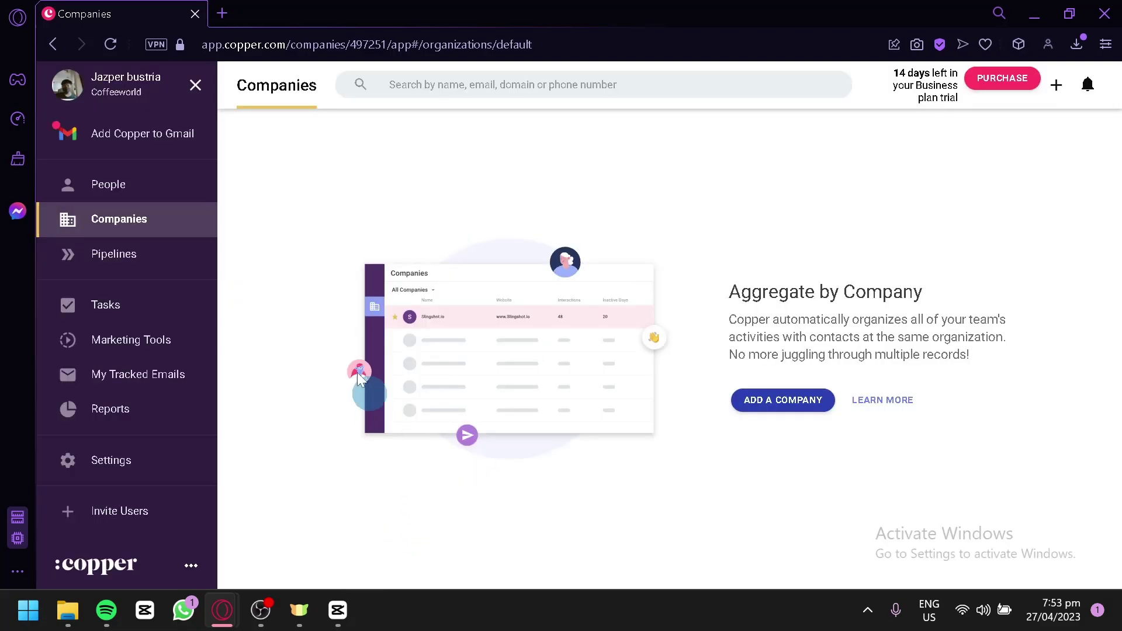
click(165, 268)
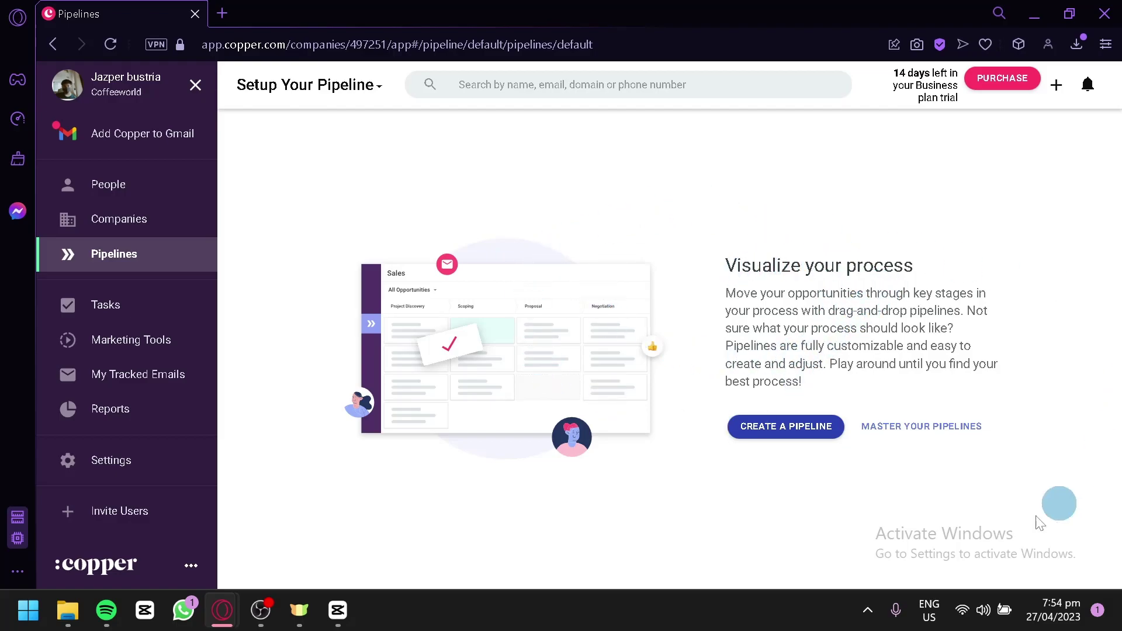
Step: Create a pipeline from the Financial Services New Investment template and proceed to naming
click(787, 429)
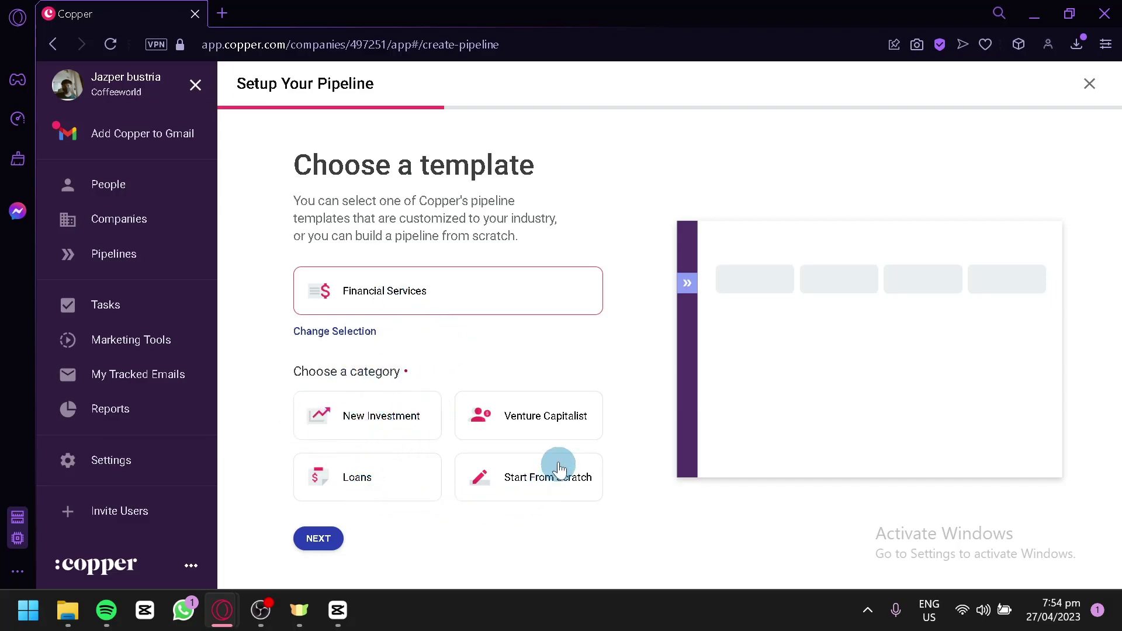
click(364, 418)
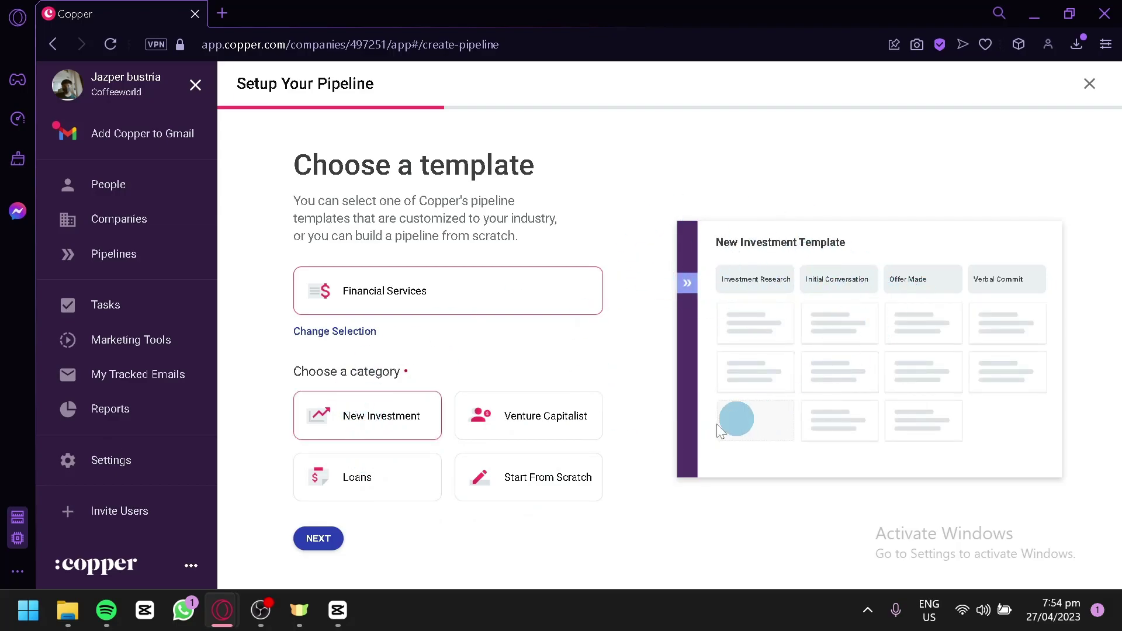
click(326, 539)
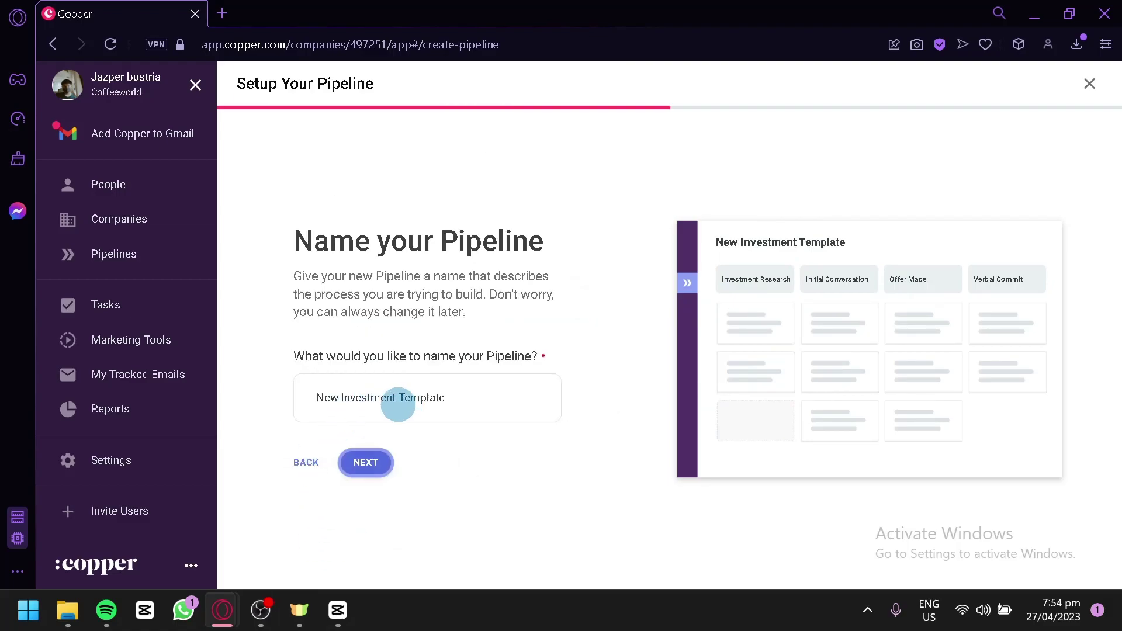
Step: Replace the prefilled name with 'investment plan' and continue to stage setup
drag(509, 395, 248, 376)
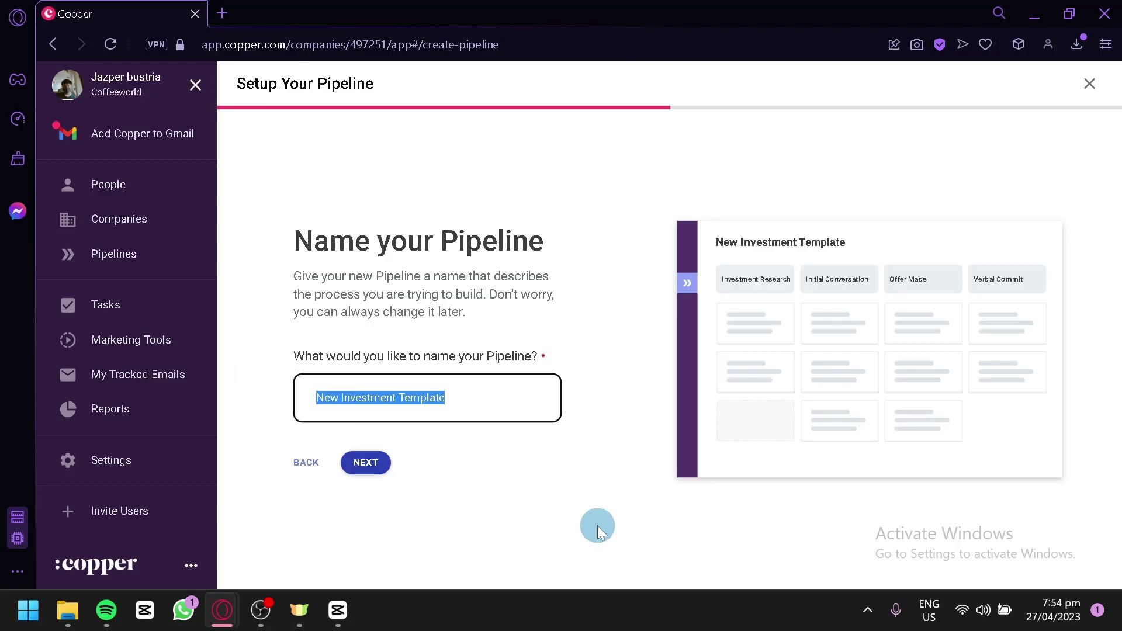
text(m)
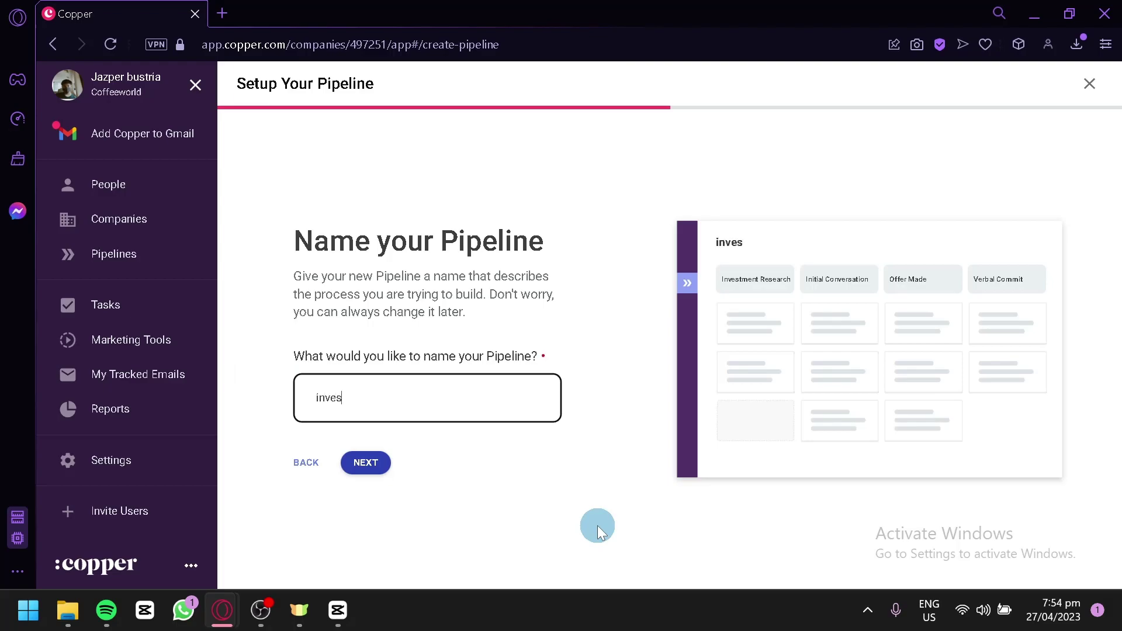
text(nvestment plan)
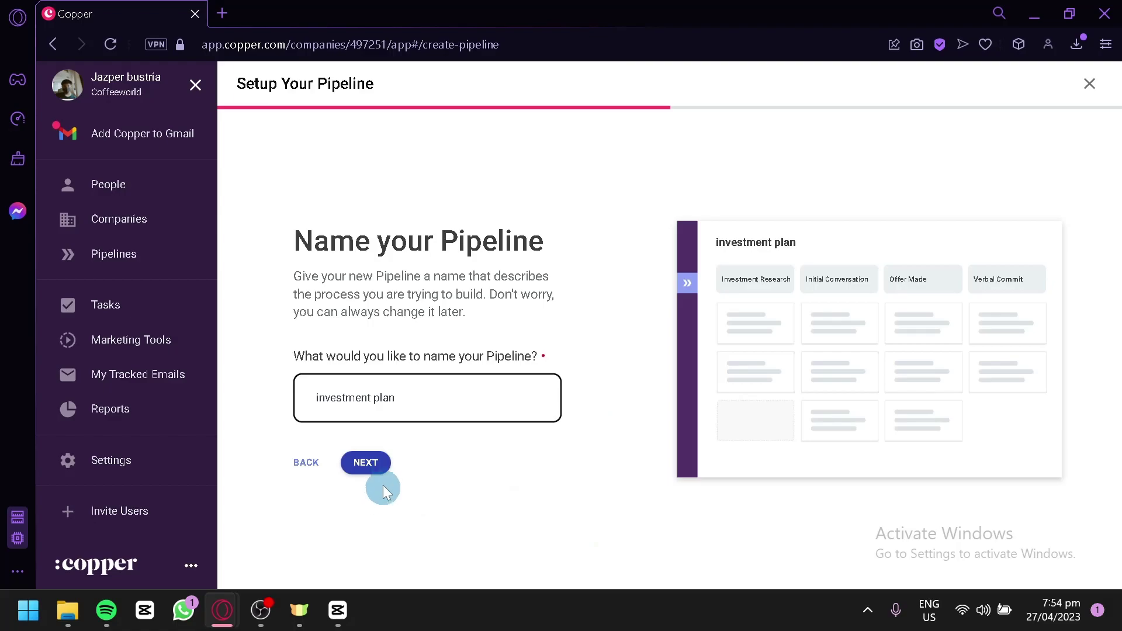
click(365, 462)
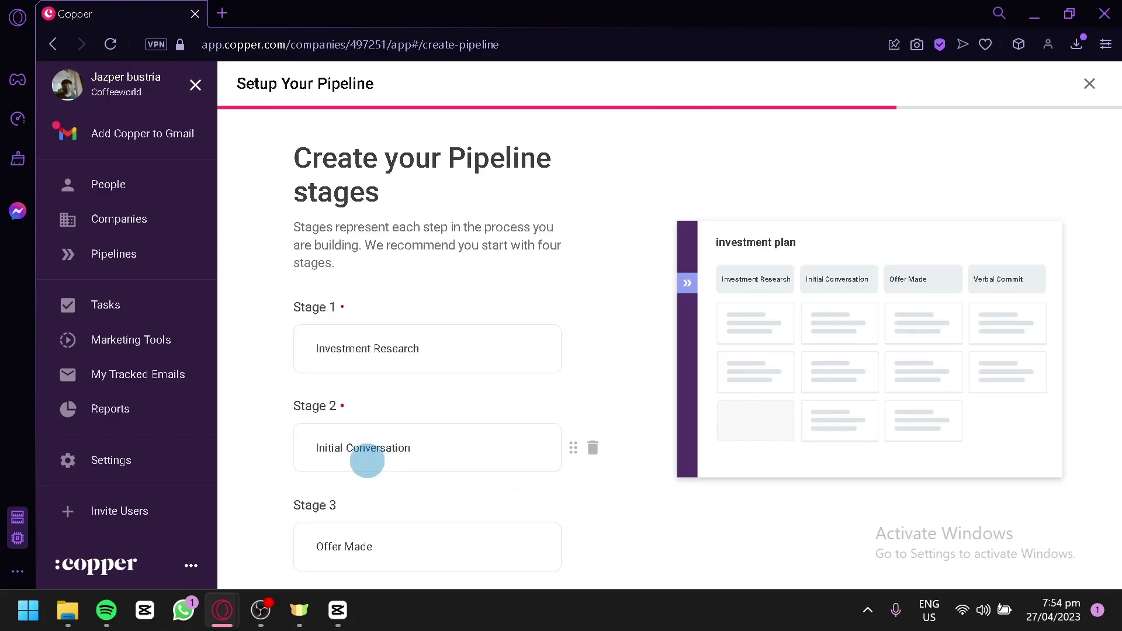
Step: Try moving Initial Conversation above Investment Research, then restore the original stage order
click(385, 329)
scroll(451, 358, down, 2)
scroll(462, 351, up, 2)
scroll(453, 419, down, 2)
click(426, 336)
click(447, 246)
click(451, 339)
drag(578, 333, 564, 280)
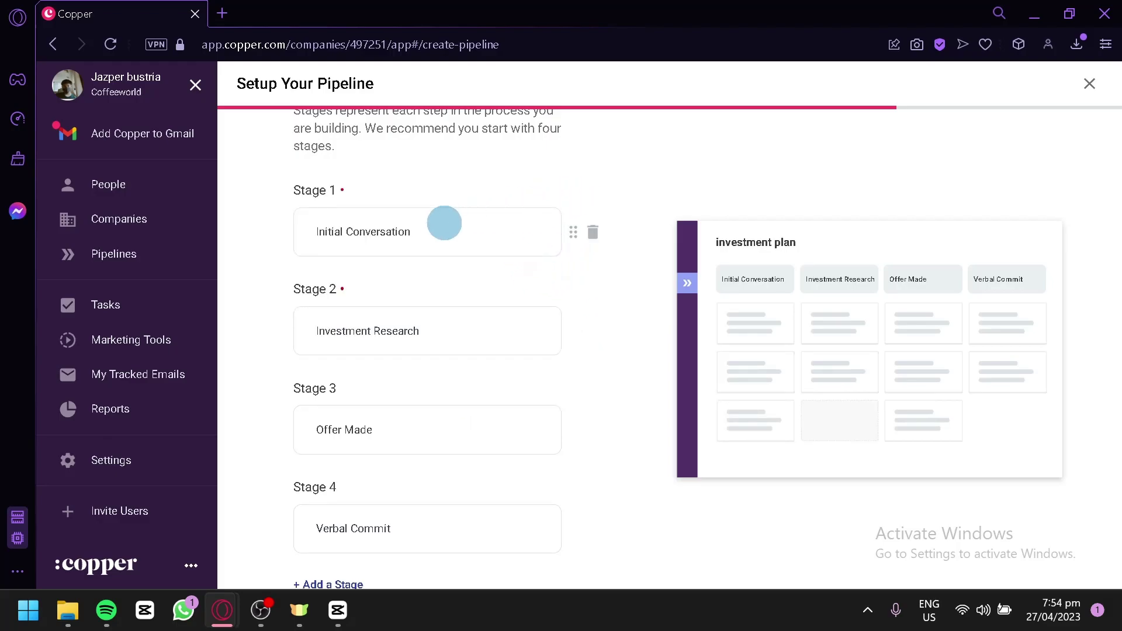
drag(570, 228, 561, 305)
Step: Add and name a fifth stage after Verbal Commit, then create the investment plan pipeline
scroll(461, 435, down, 2)
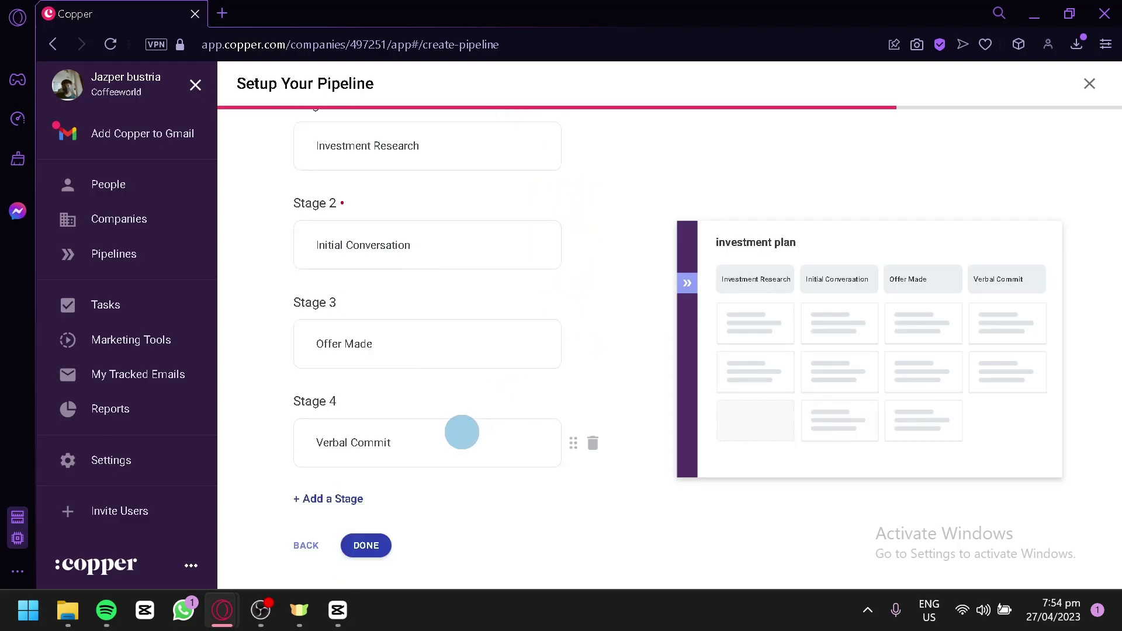
click(319, 499)
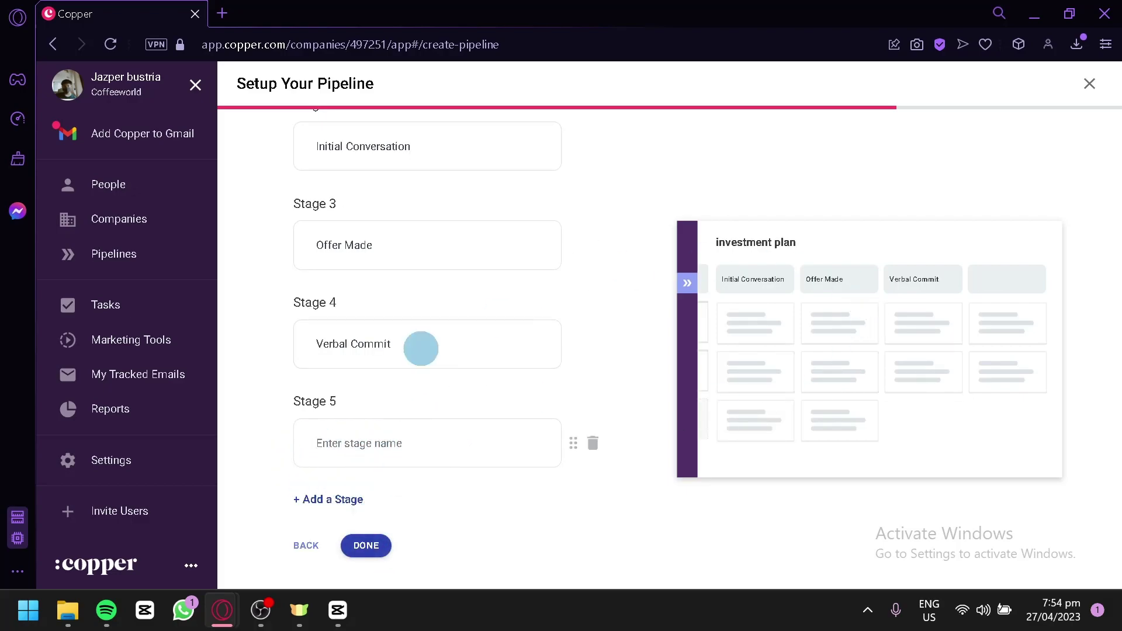
click(389, 548)
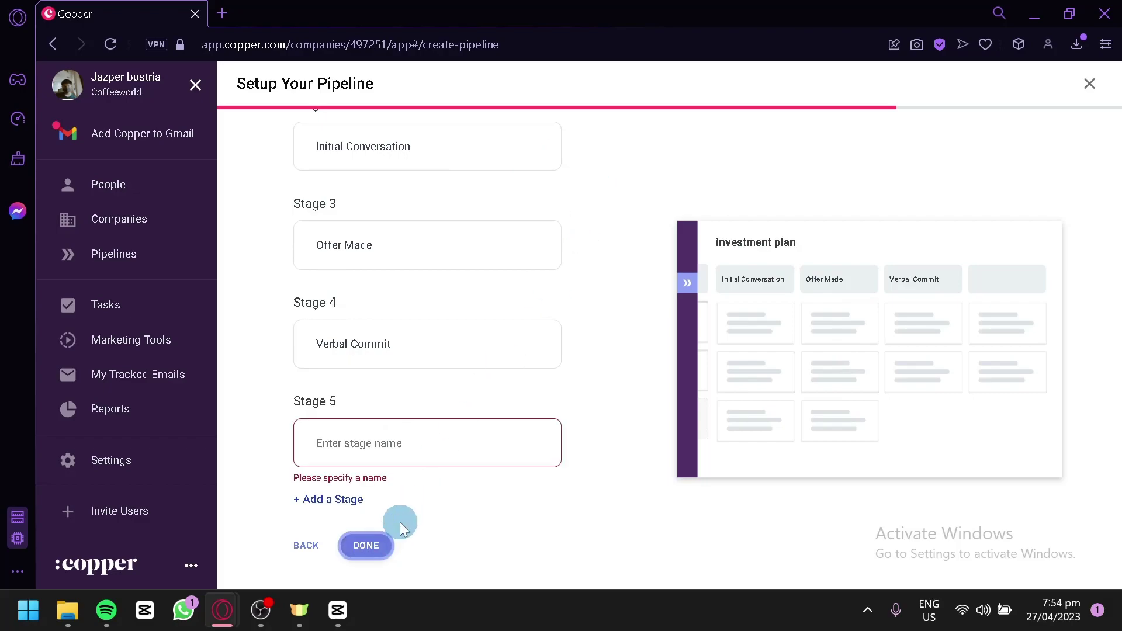
click(418, 440)
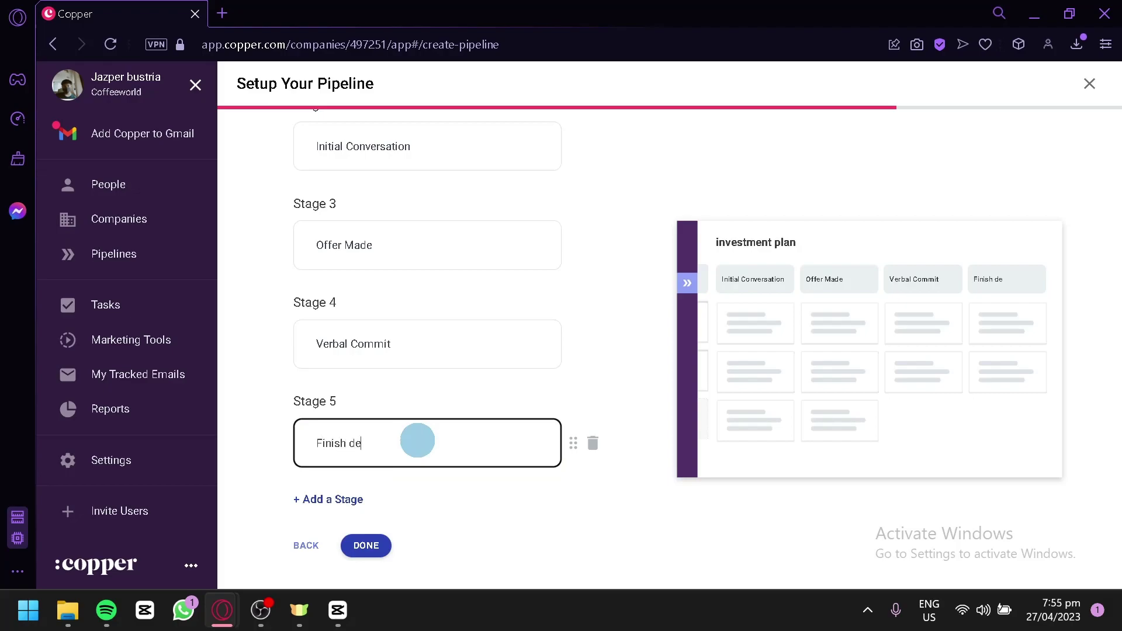
click(367, 548)
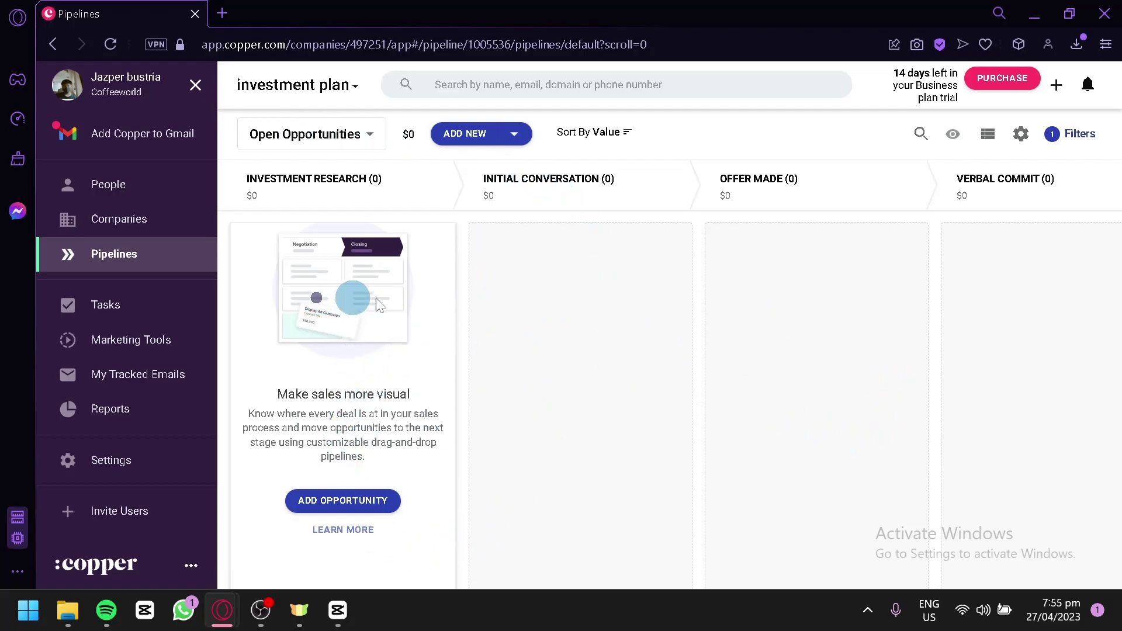
Step: Browse the Open Opportunities filter dropdown on the investment plan board, then close it
drag(388, 296, 587, 393)
click(587, 393)
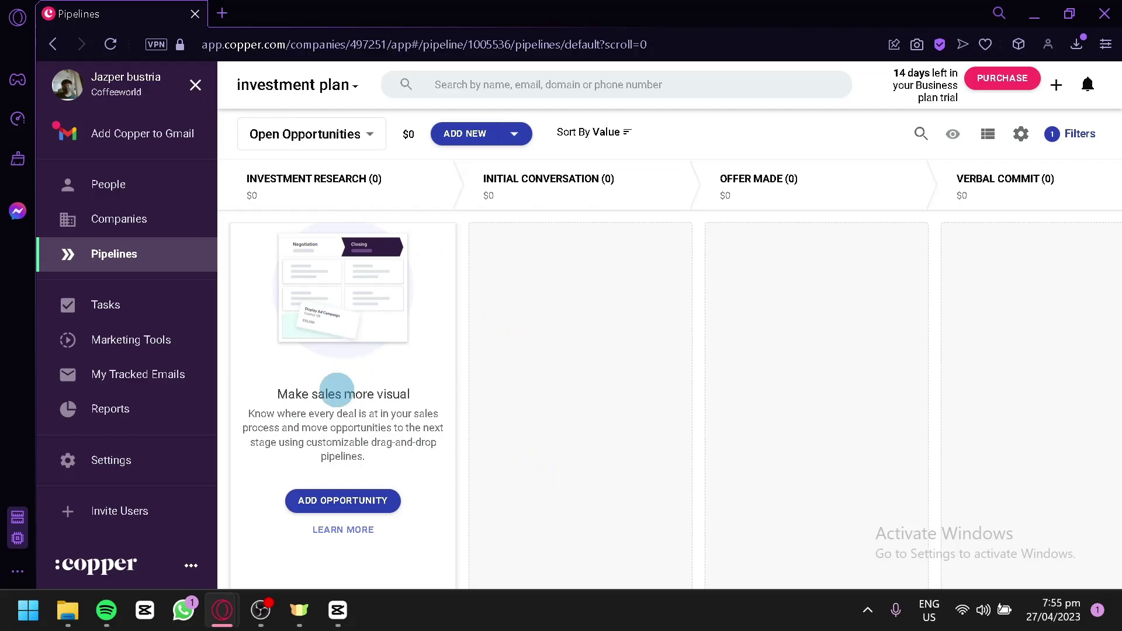
click(371, 135)
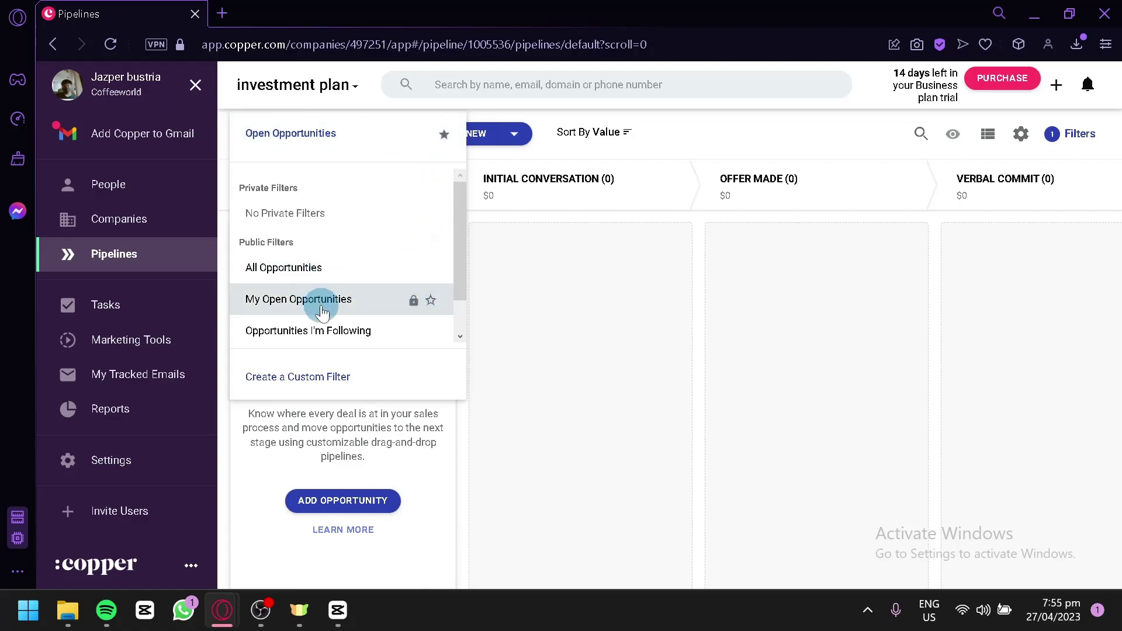
scroll(323, 327, down, 1)
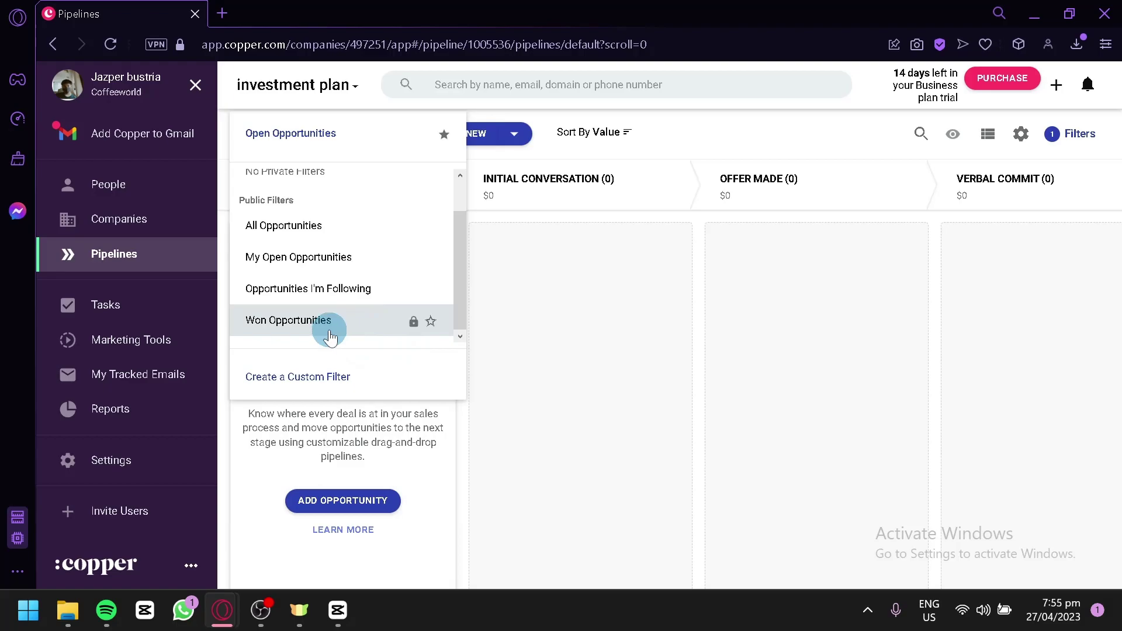
click(484, 138)
Step: Add the opportunity 'testing' with john as primary contact and save it
click(479, 135)
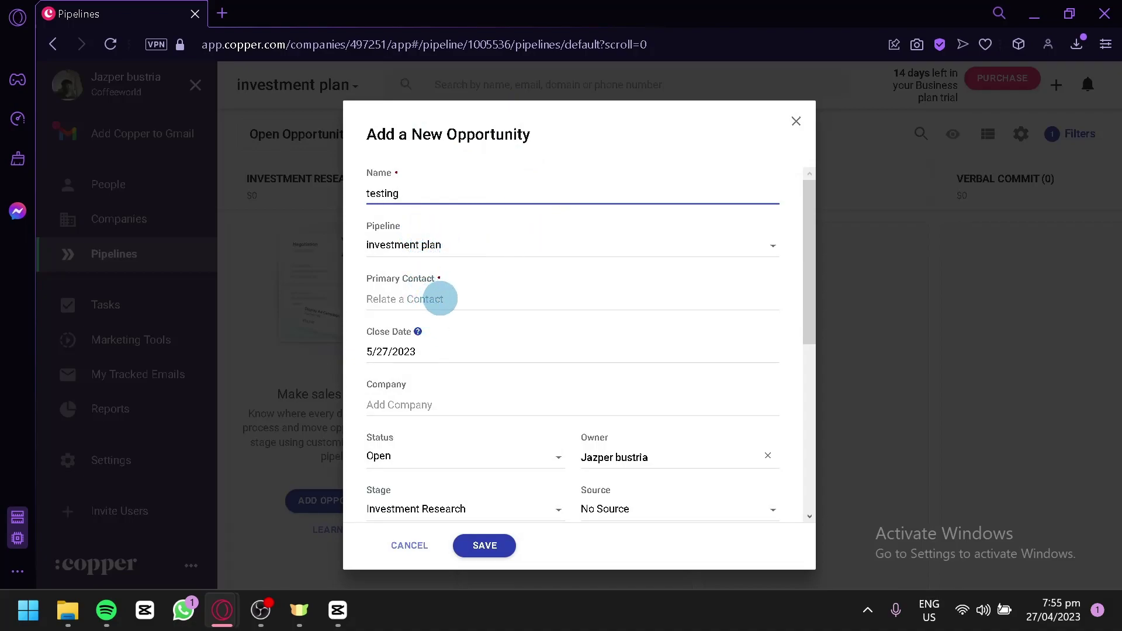
click(439, 299)
text(john)
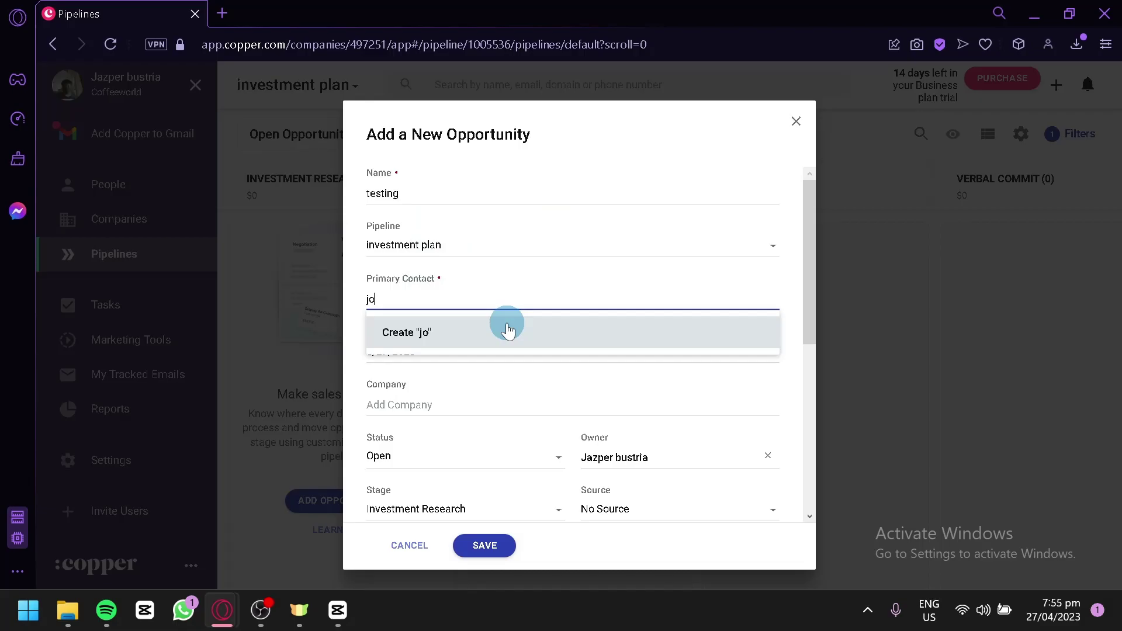
click(543, 380)
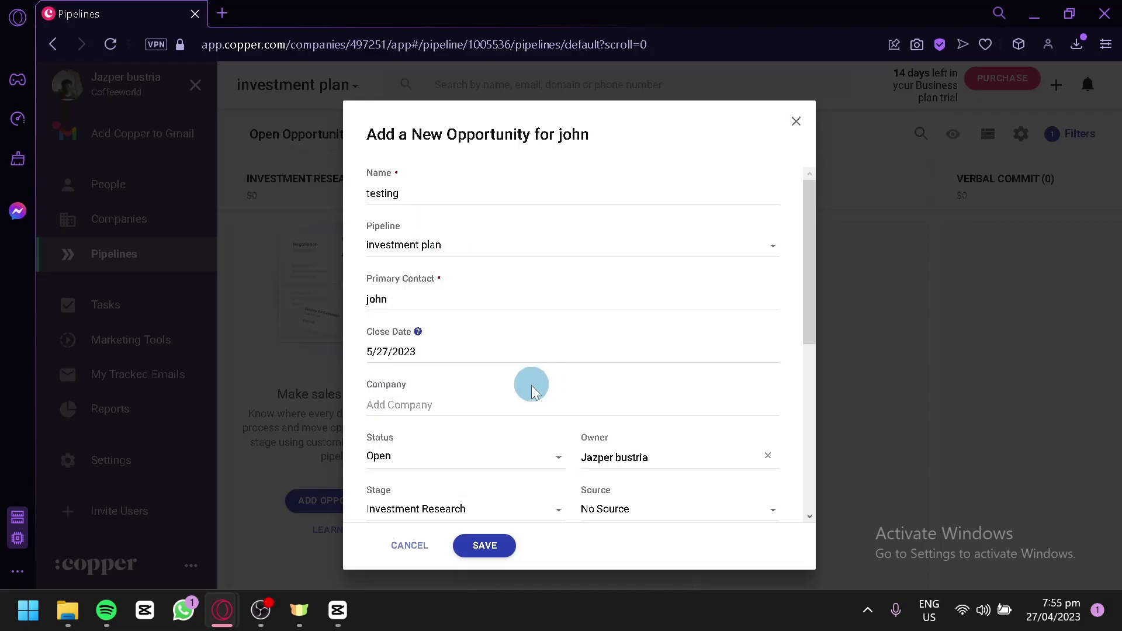
scroll(520, 389, down, 2)
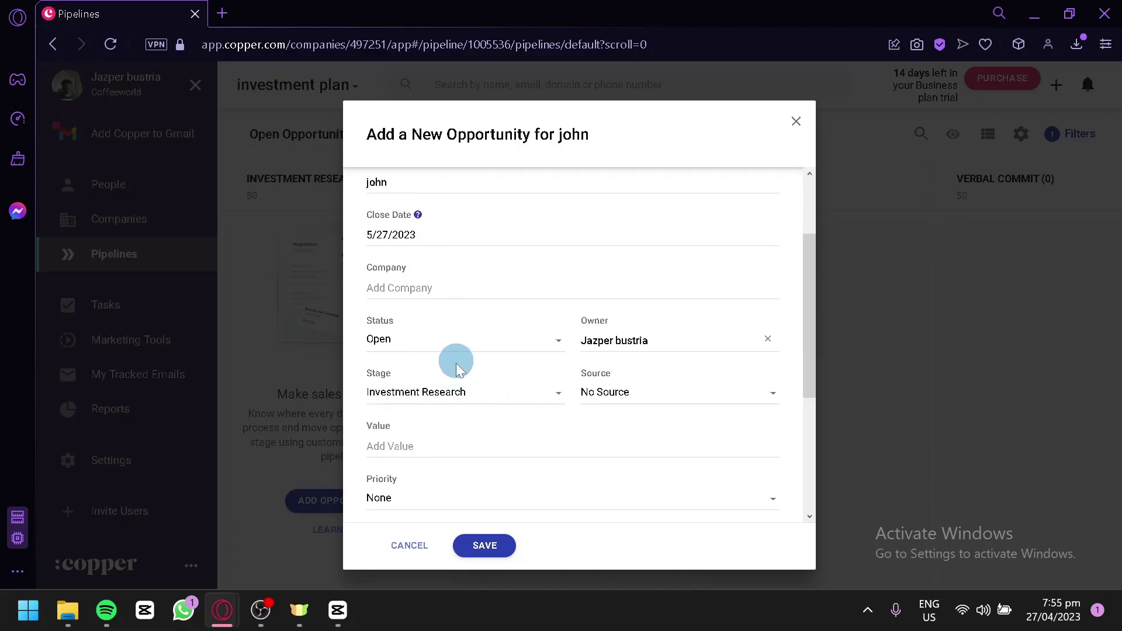
scroll(462, 391, down, 4)
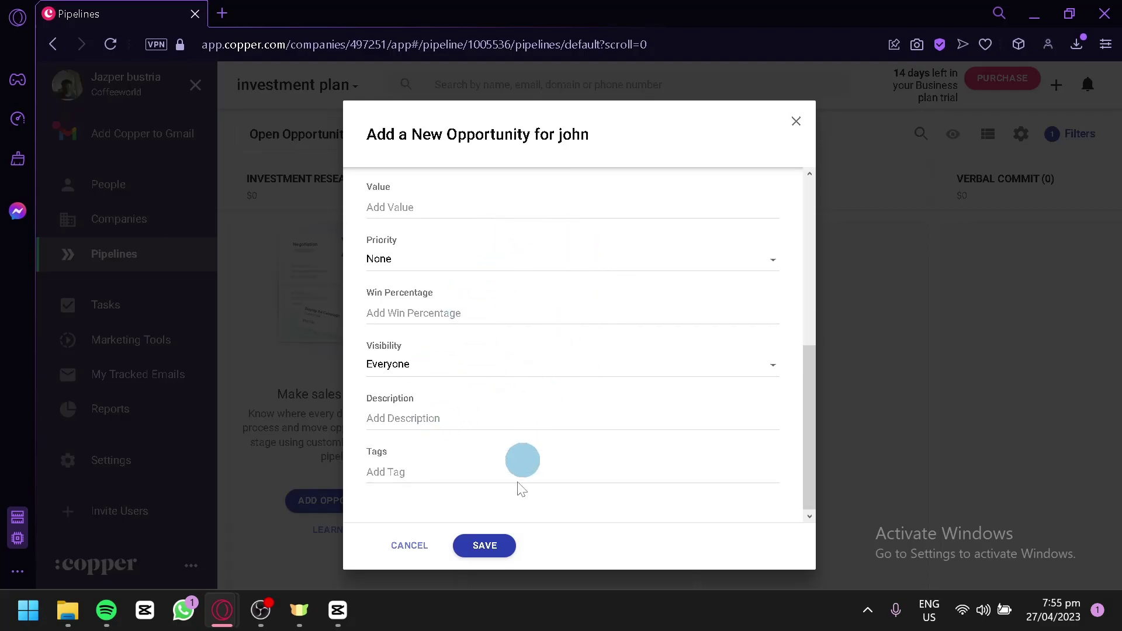
click(486, 553)
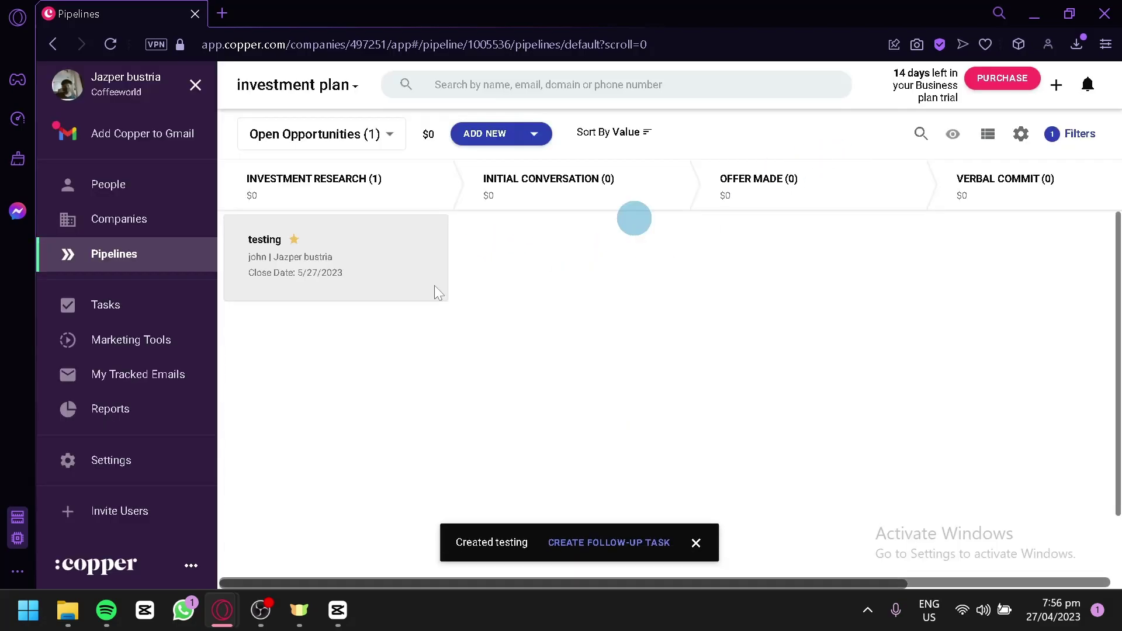
Step: Drag the testing card to Offer Made, then Verbal Commit, then back to Investment Research
click(318, 244)
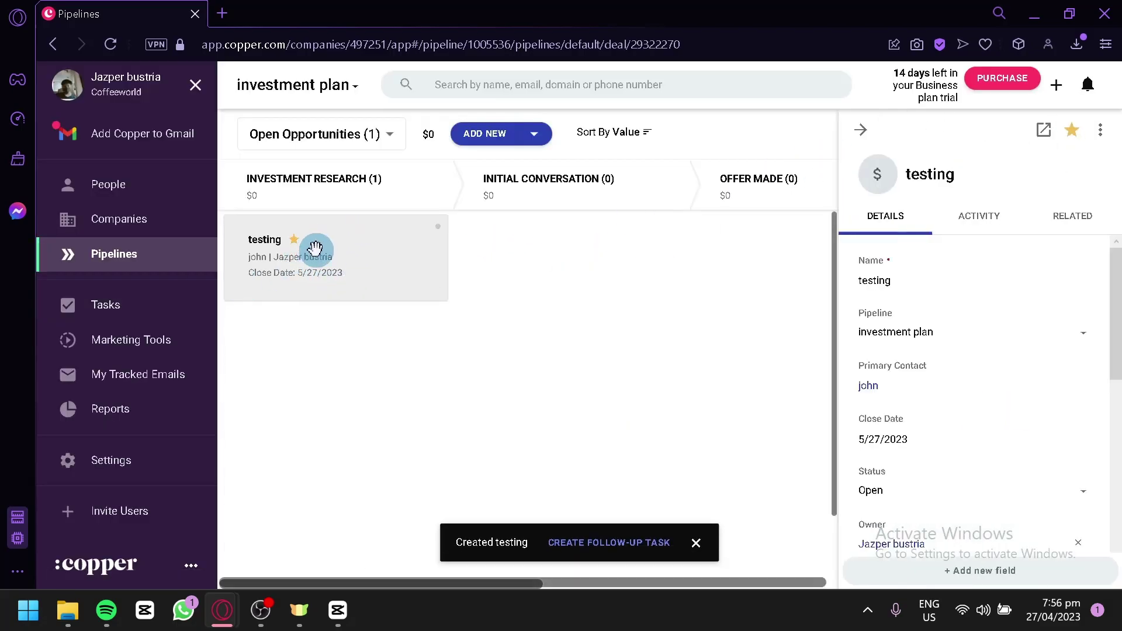
click(858, 140)
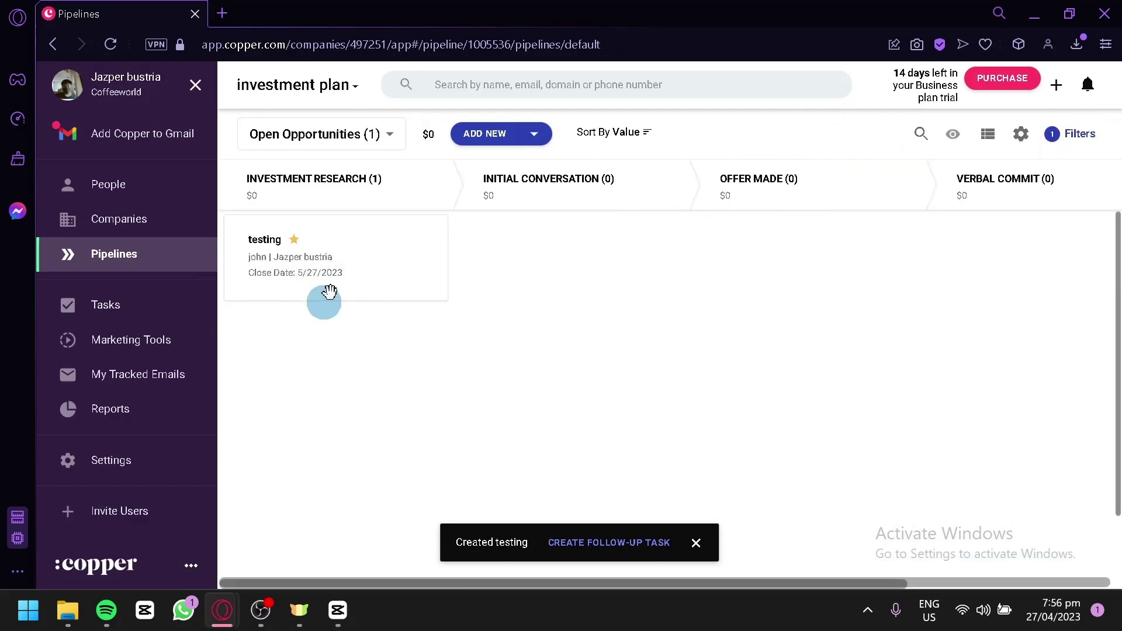
drag(333, 235, 774, 295)
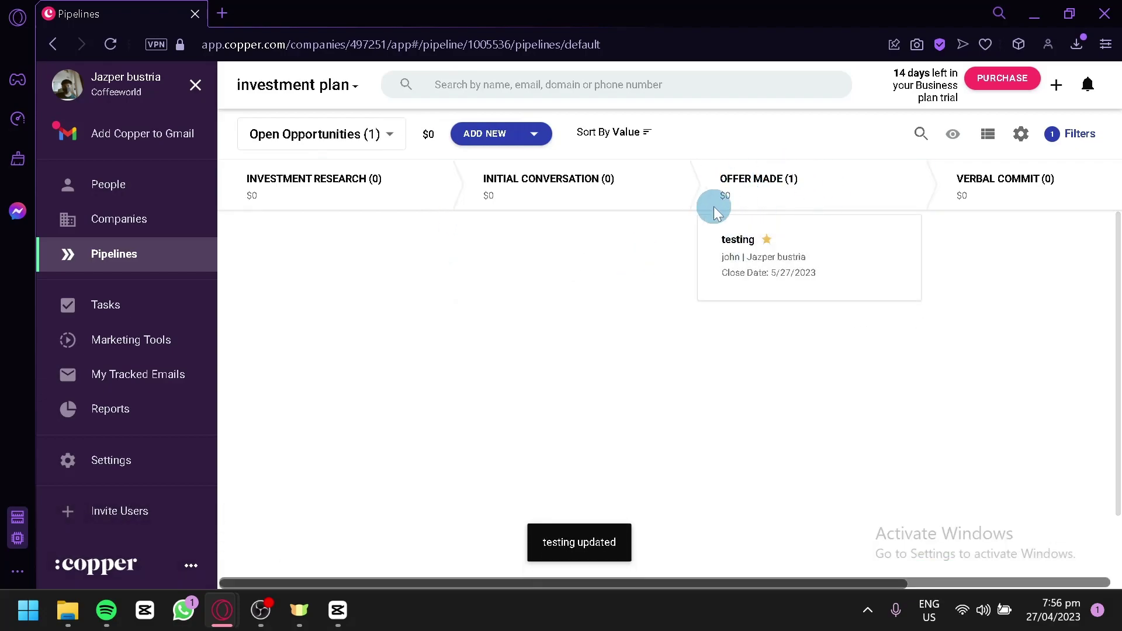
drag(727, 211, 1023, 321)
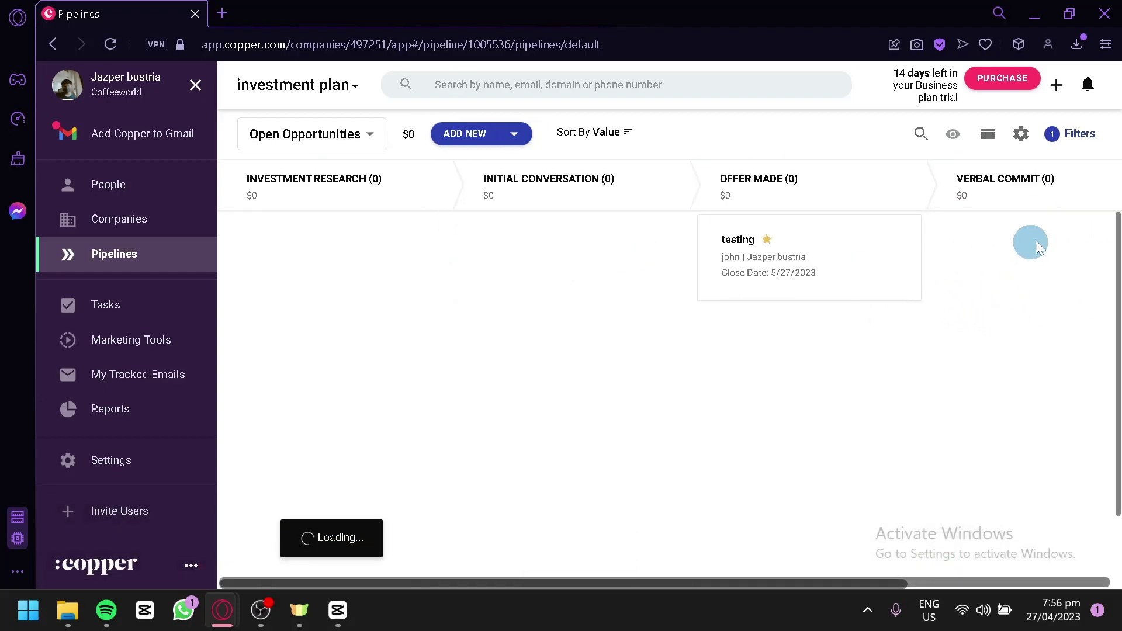
drag(959, 265, 263, 267)
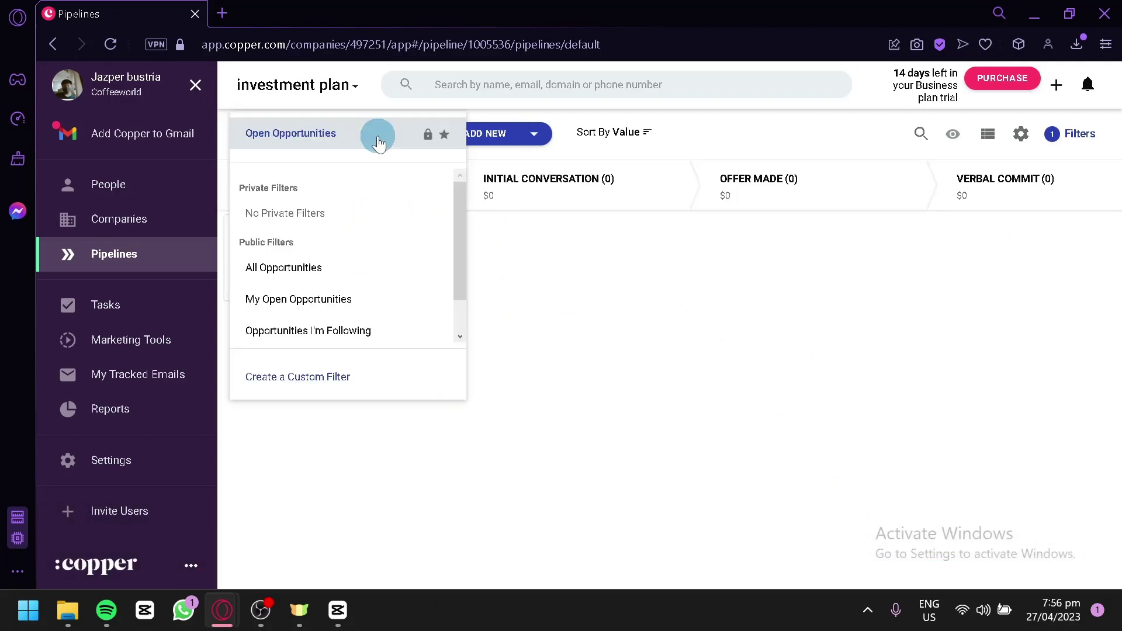
Step: Reapply the Open Opportunities filter, keep sorting by value, and review the pipeline settings menu
click(378, 136)
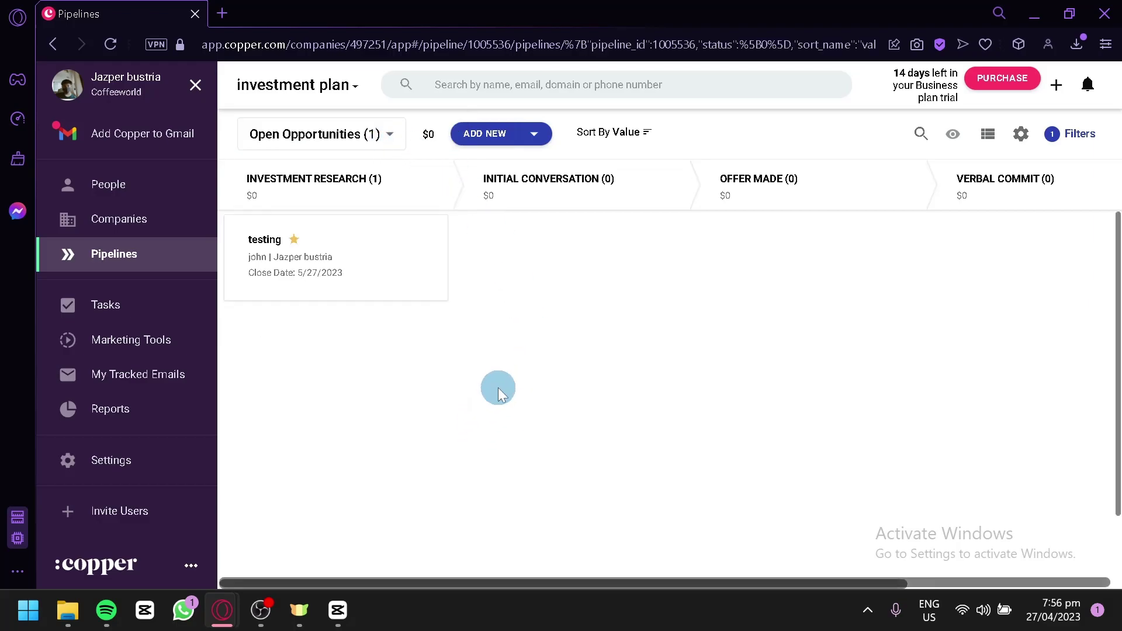
drag(566, 574, 847, 588)
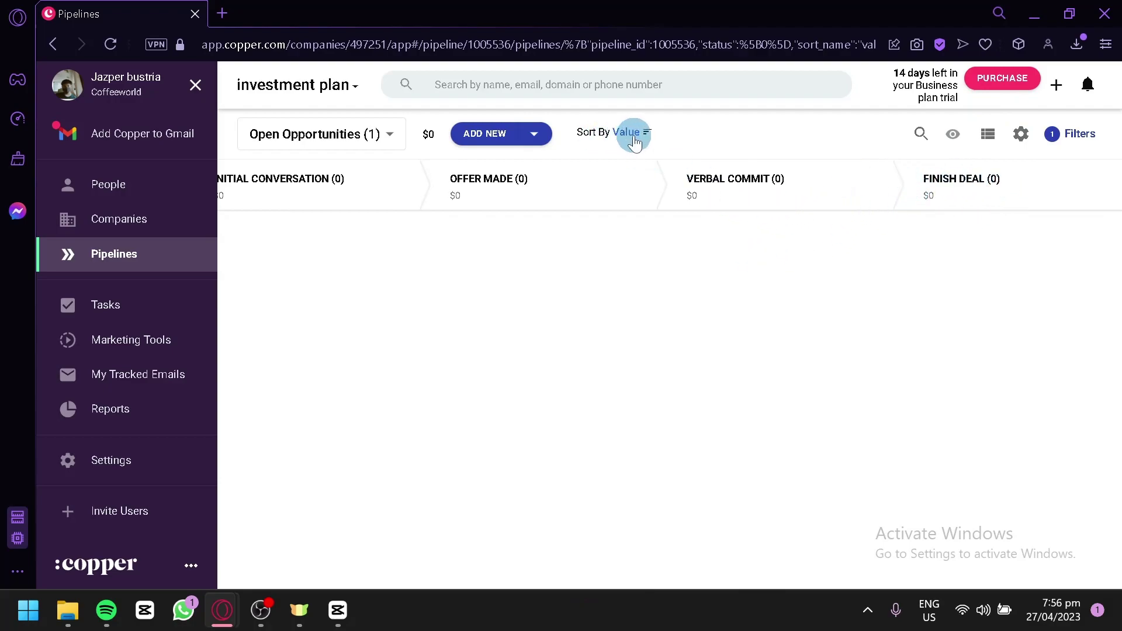
click(608, 137)
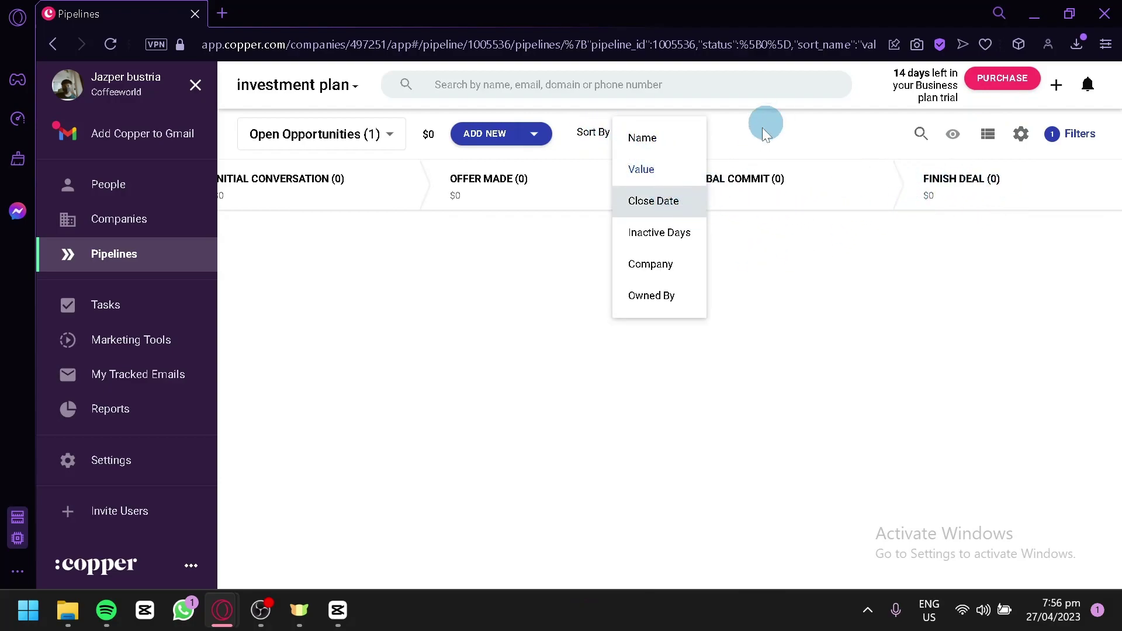
click(850, 134)
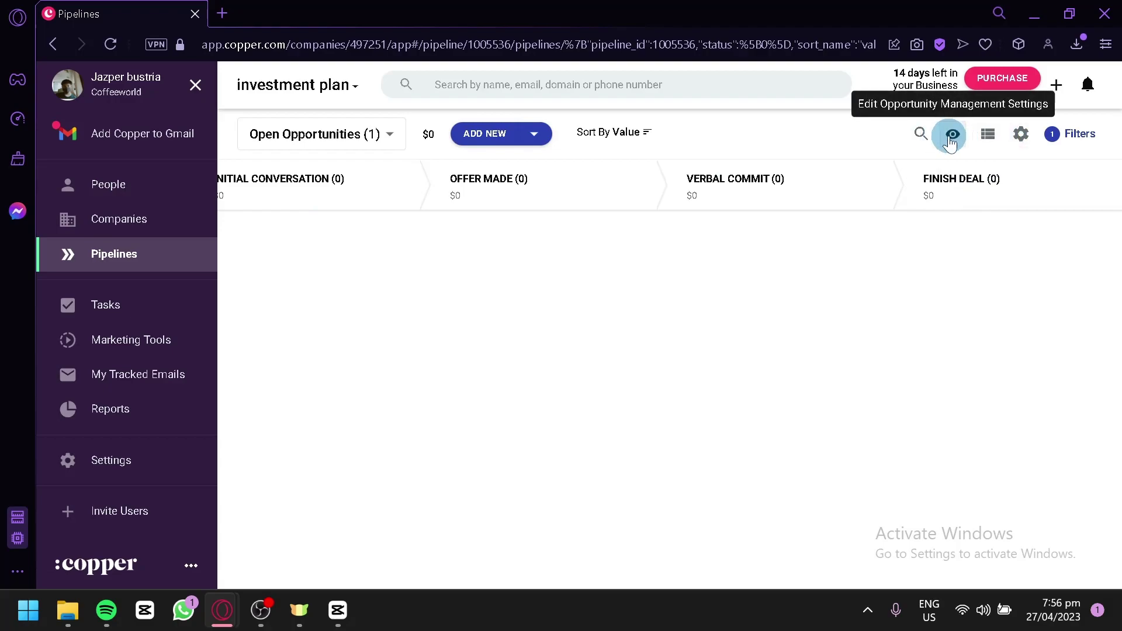
click(1019, 138)
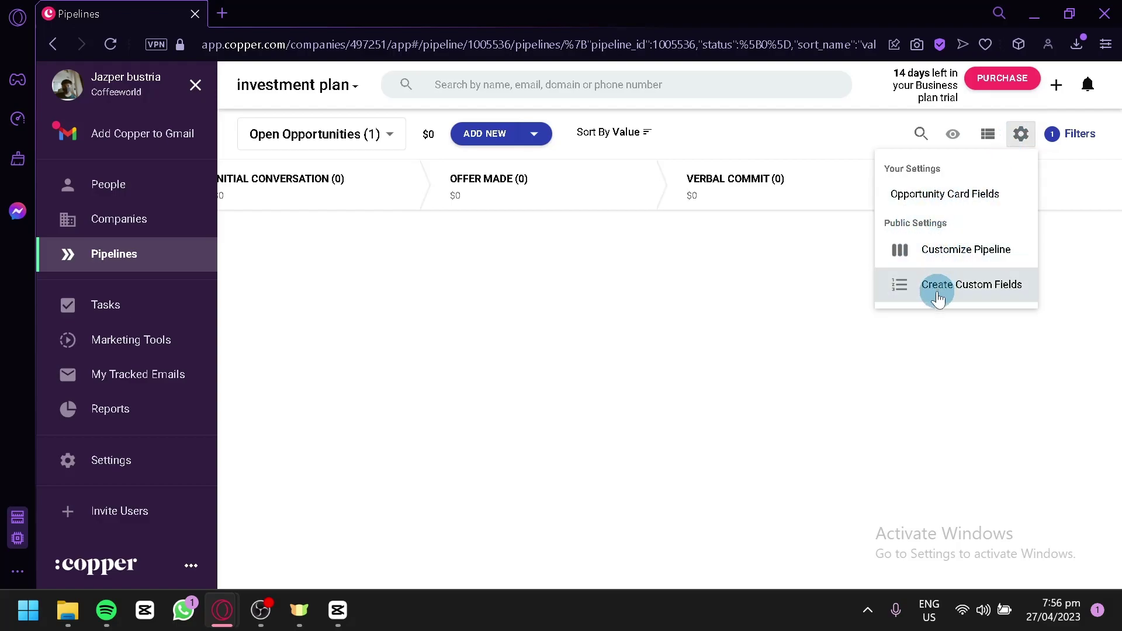
drag(842, 589, 101, 319)
Step: Create and save a phone-call task named 'New task' on the Tasks page
click(100, 316)
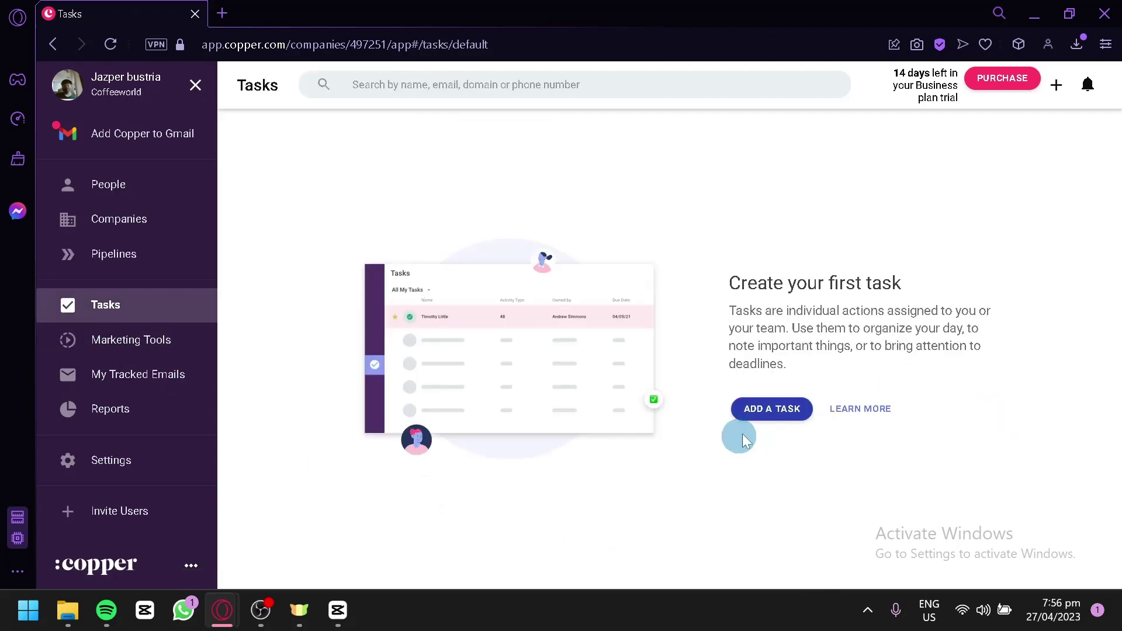
click(765, 419)
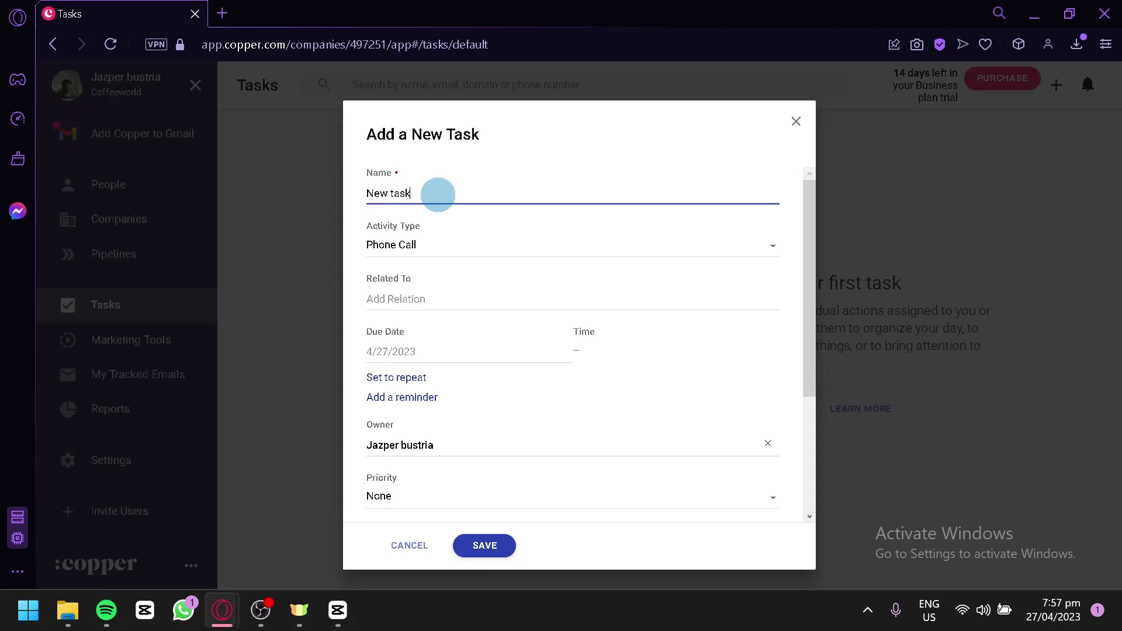
scroll(584, 497, down, 3)
click(491, 544)
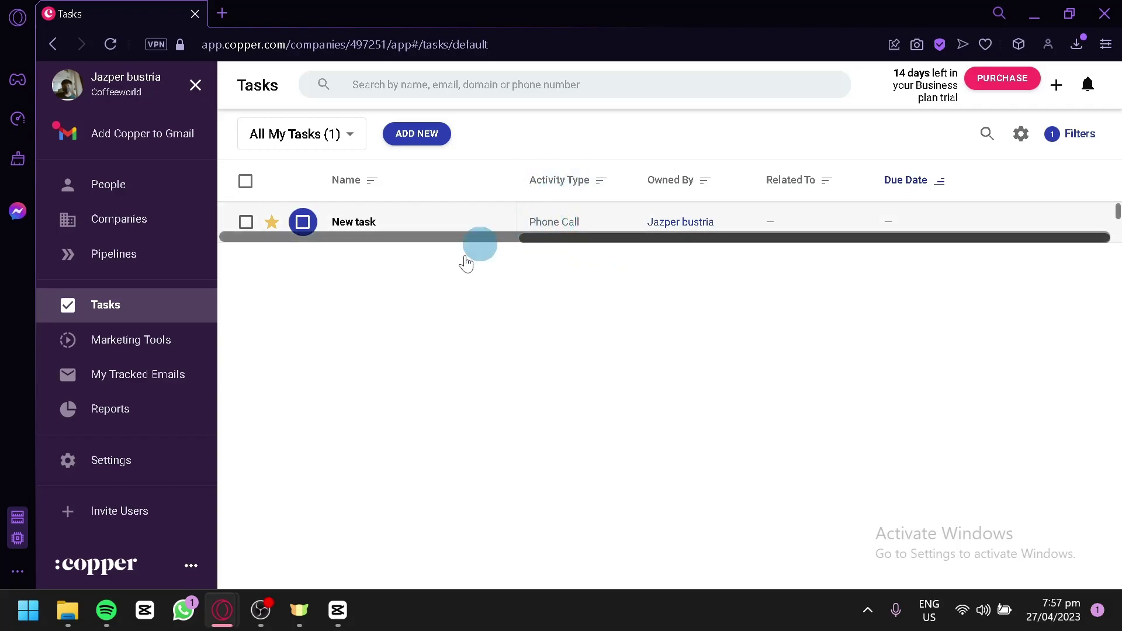
Step: Go to Marketing Tools to view the Outfunnel sequences overview
click(97, 343)
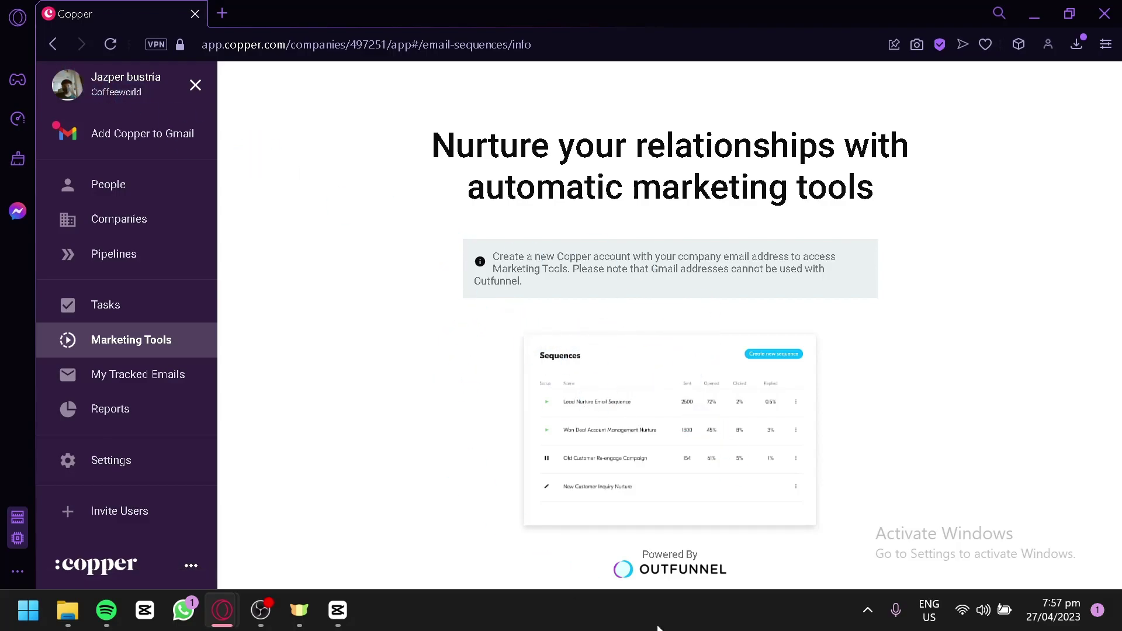
Step: View My Tracked Emails, then scroll through the Reports upgrade page
click(146, 384)
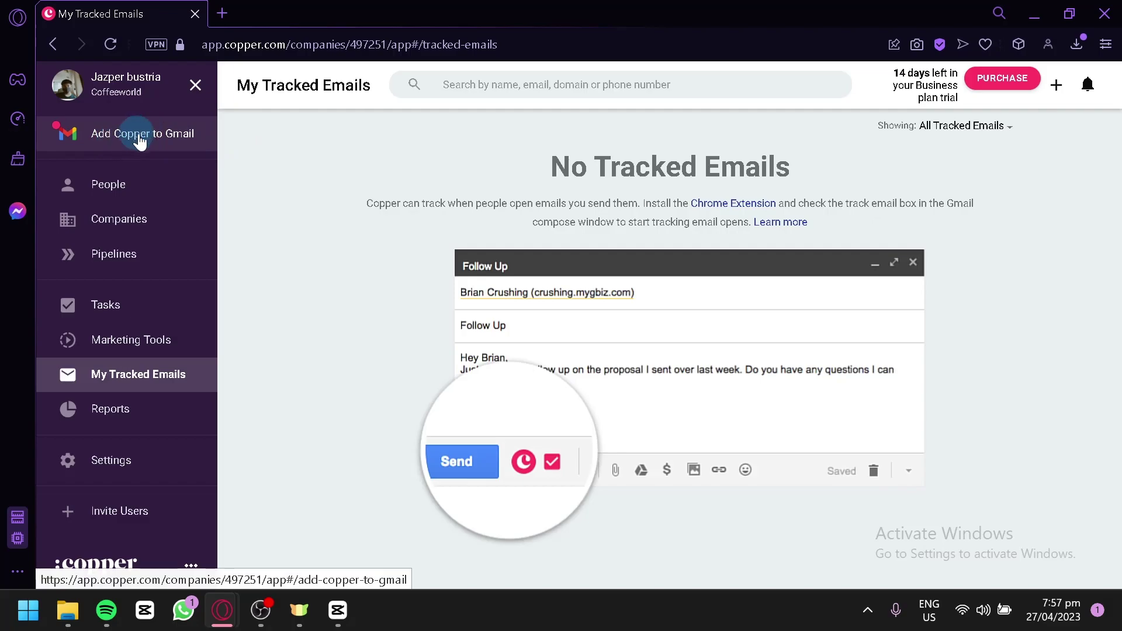
click(153, 429)
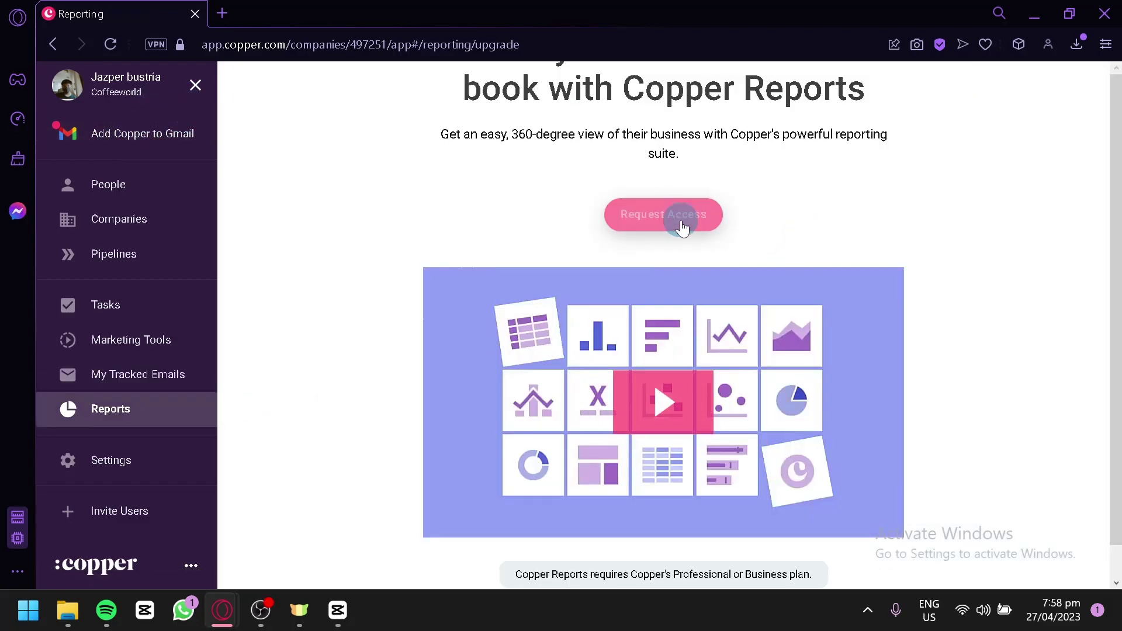
scroll(672, 234, down, 1)
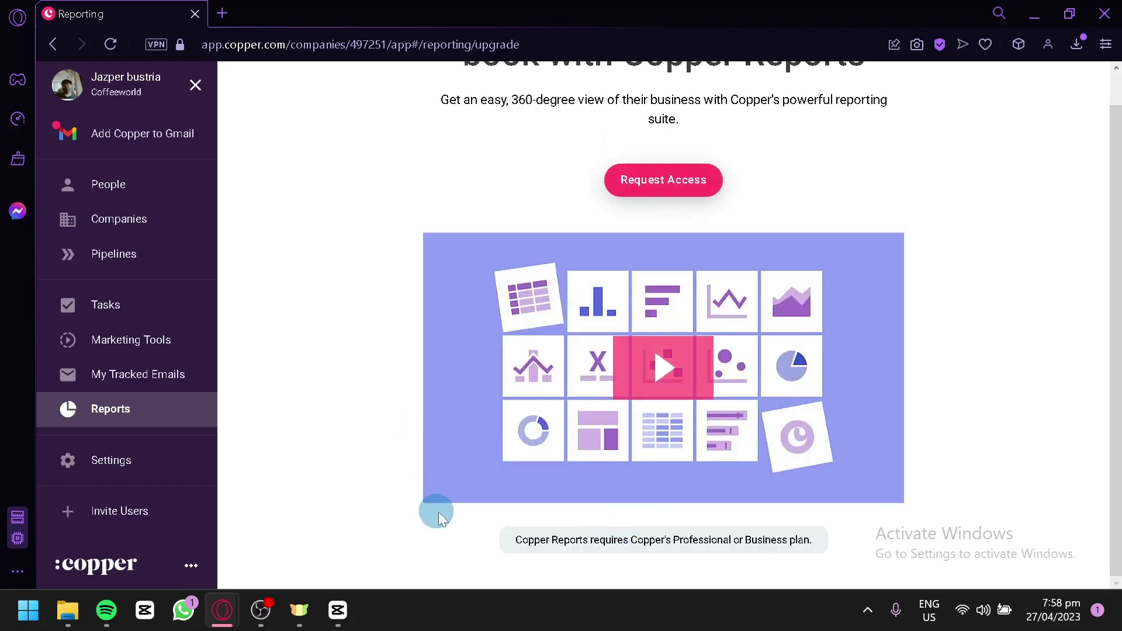
scroll(326, 386, up, 1)
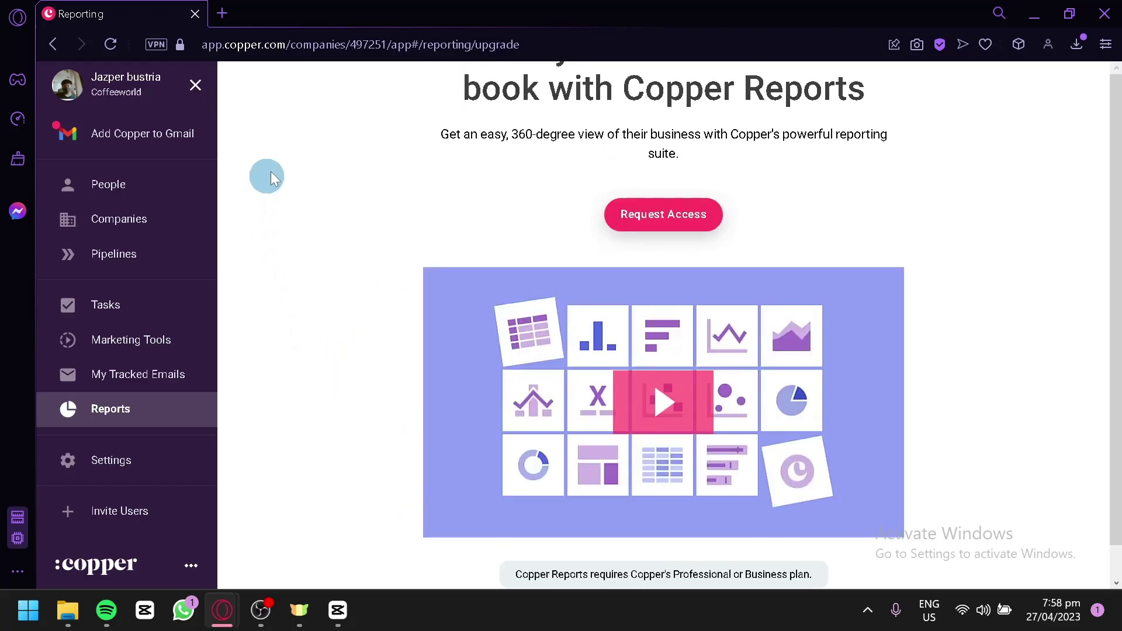
Step: Return to the People list and go to the plan pricing page via PURCHASE
click(107, 175)
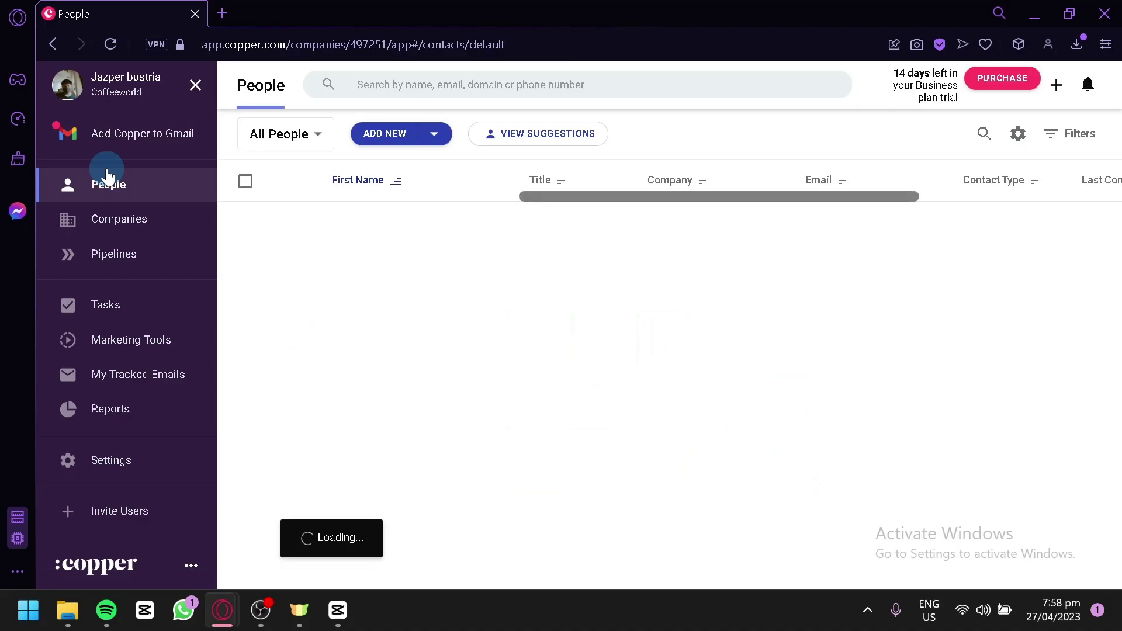
click(979, 78)
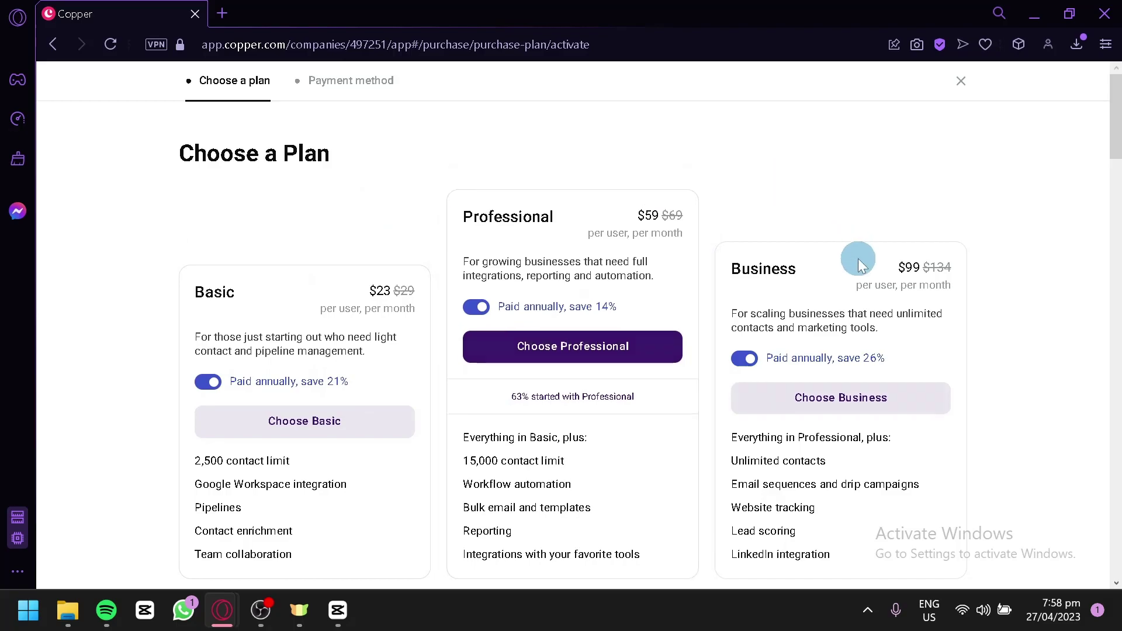
scroll(843, 269, down, 10)
scroll(823, 278, up, 10)
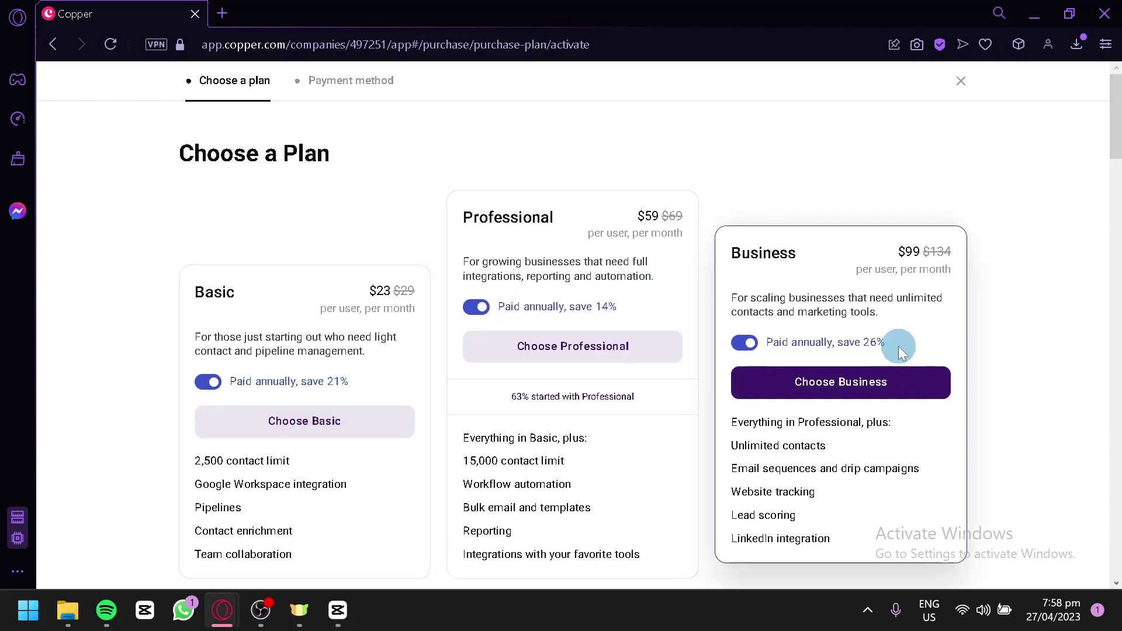
Step: Scroll through the Basic, Professional and Business plan cards and feature comparison table
scroll(912, 333, down, 2)
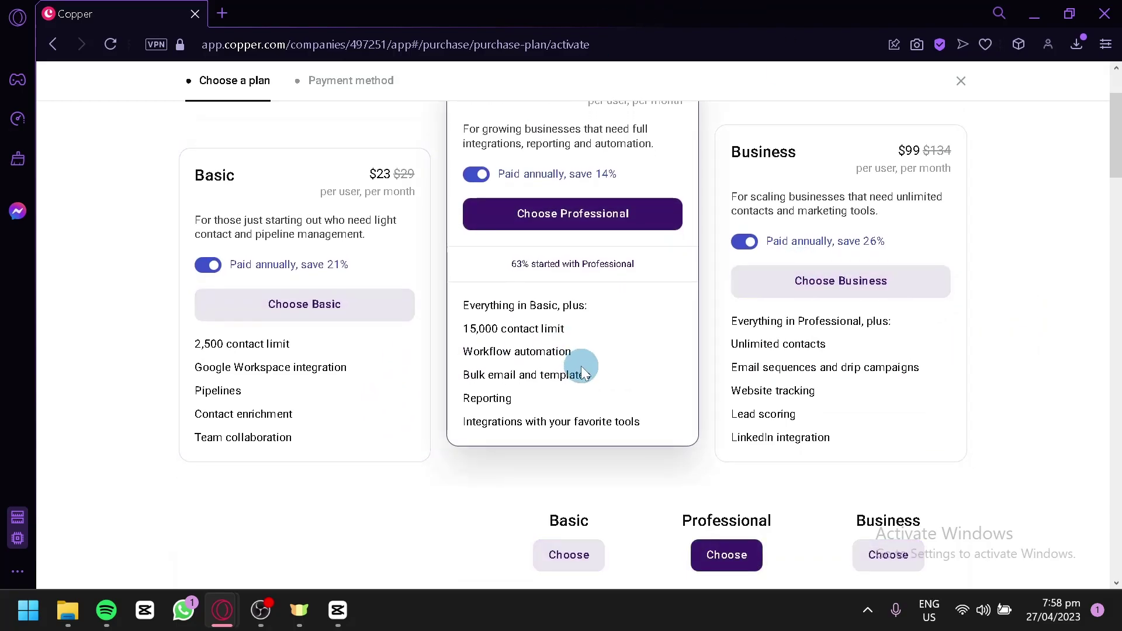
scroll(582, 372, up, 2)
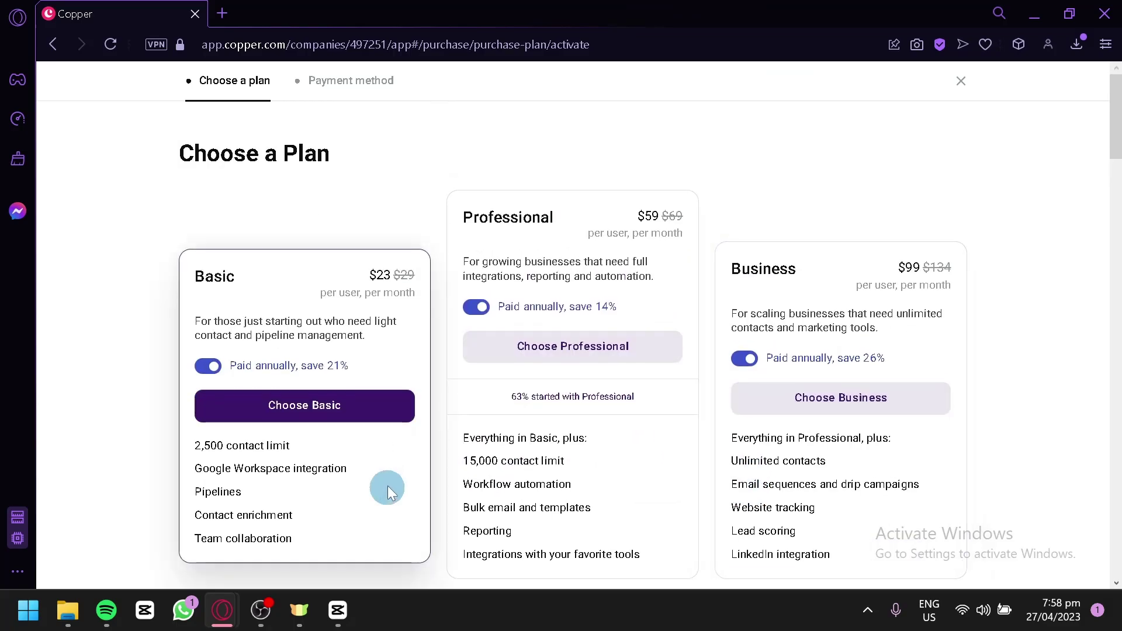
scroll(862, 501, down, 2)
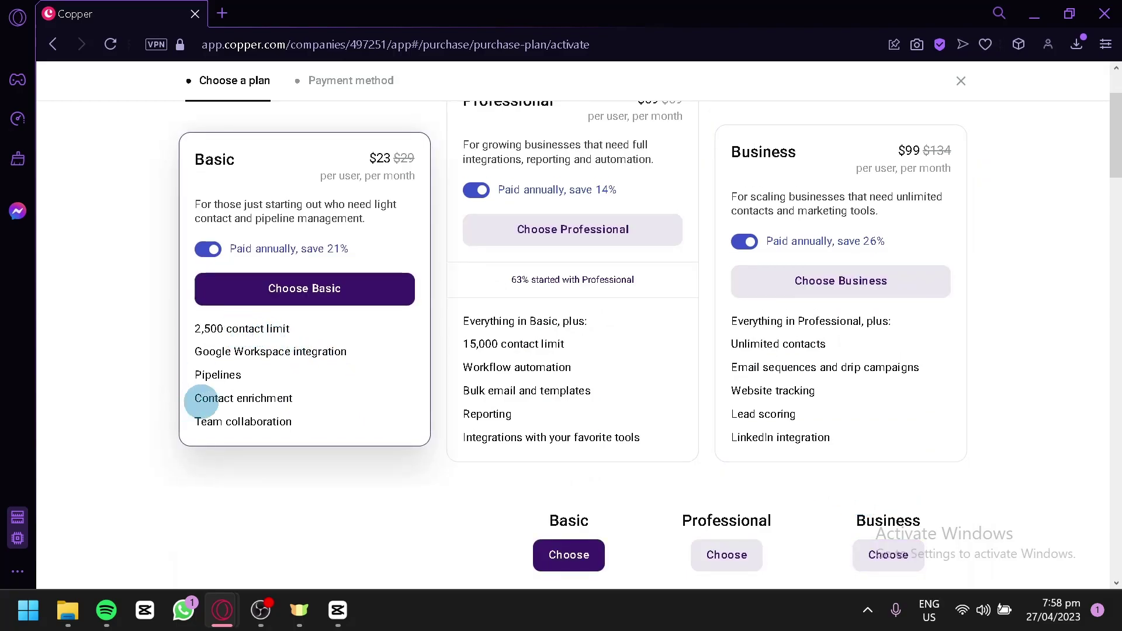
scroll(501, 388, up, 2)
scroll(543, 408, down, 2)
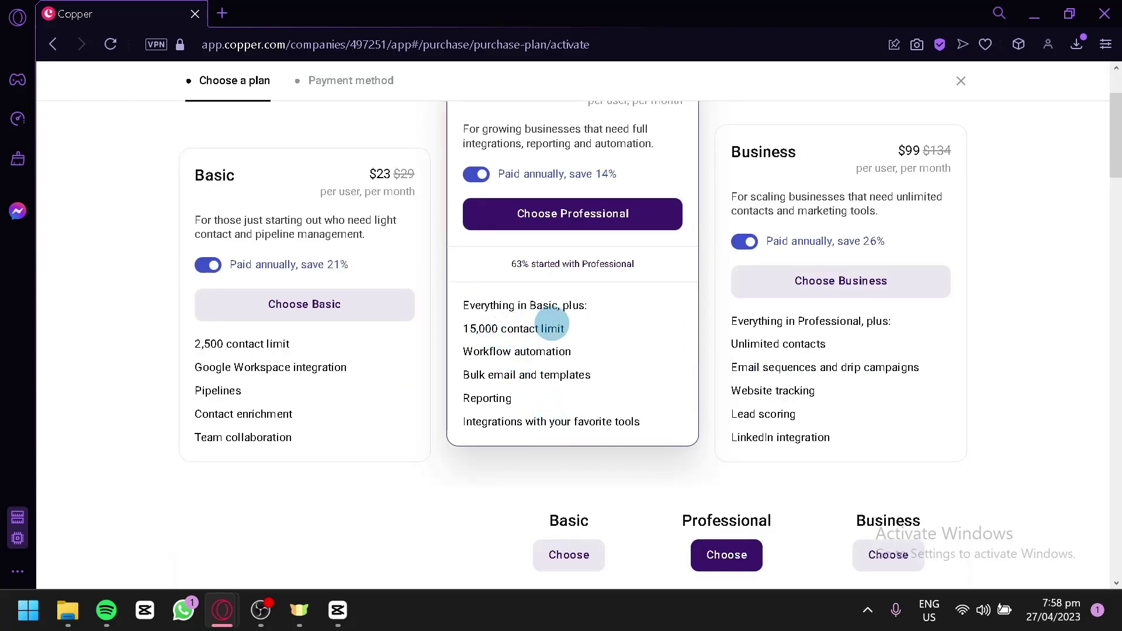
scroll(851, 381, up, 2)
scroll(878, 415, down, 2)
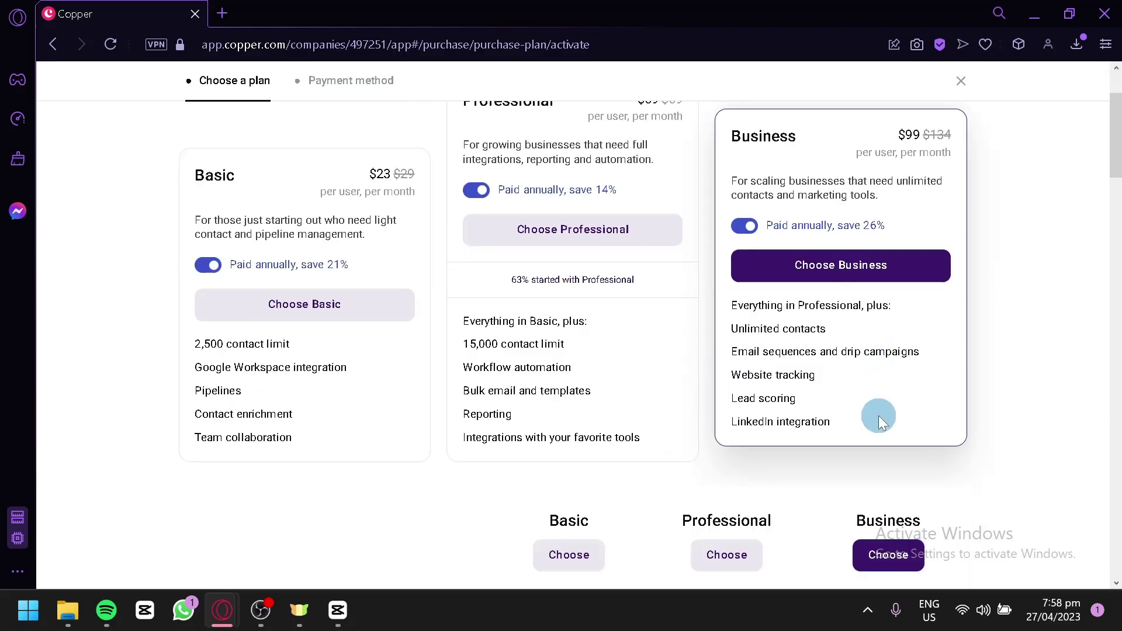
scroll(878, 416, down, 5)
scroll(603, 266, down, 4)
scroll(531, 349, down, 4)
scroll(660, 293, up, 6)
scroll(1038, 288, down, 8)
scroll(1036, 289, down, 6)
scroll(1033, 288, up, 10)
Step: Scroll the plan comparison table to review the Professional plan's features
scroll(1034, 288, down, 8)
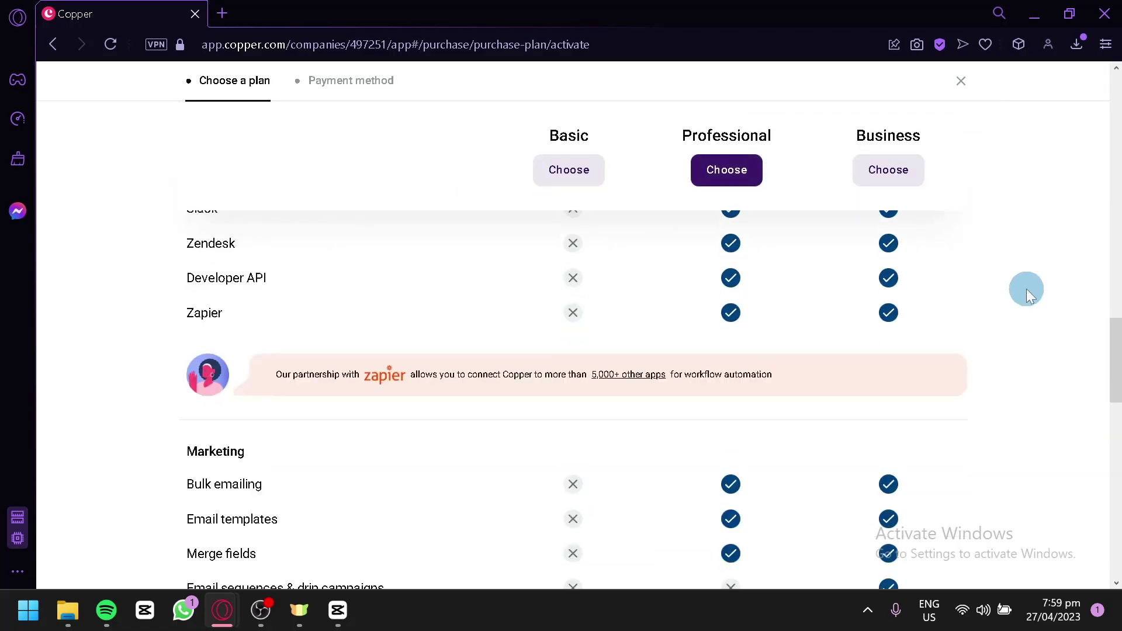
scroll(1027, 290, down, 4)
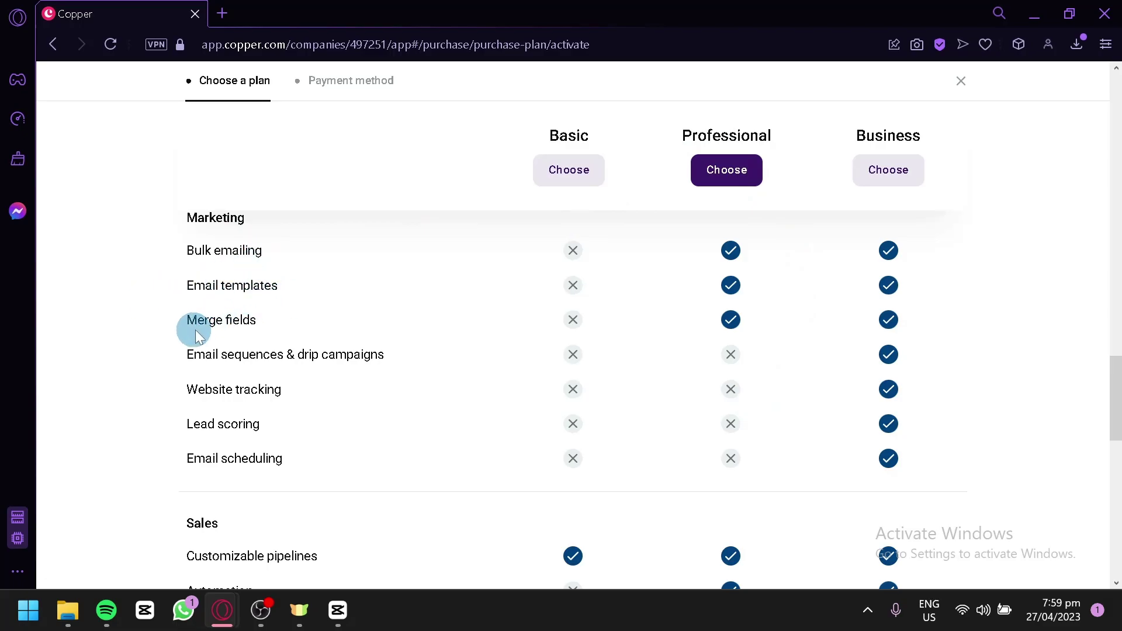
scroll(741, 390, down, 5)
scroll(741, 390, up, 6)
scroll(923, 354, down, 12)
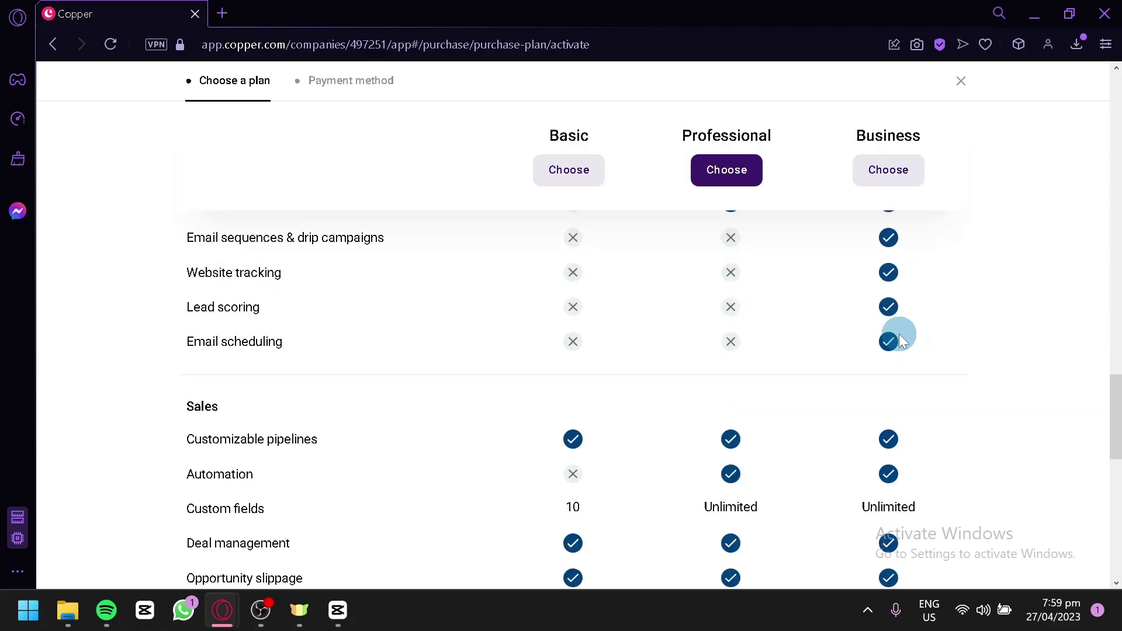
scroll(912, 351, up, 15)
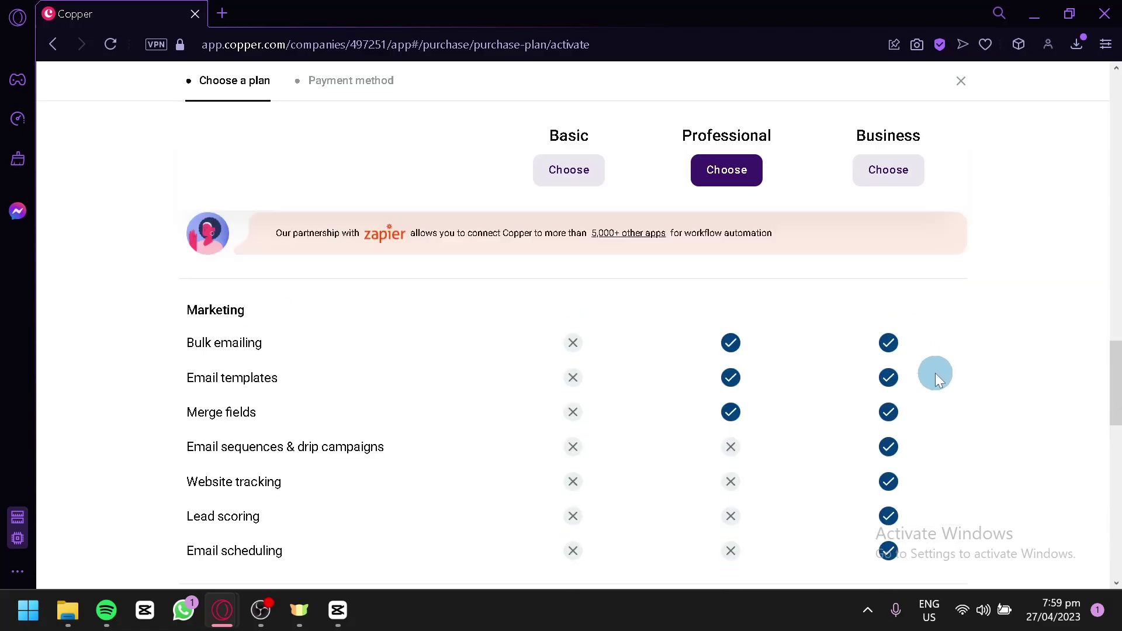
Step: Back out of the Professional plan payment without buying, return to People with john, and expand the sidebar
click(364, 110)
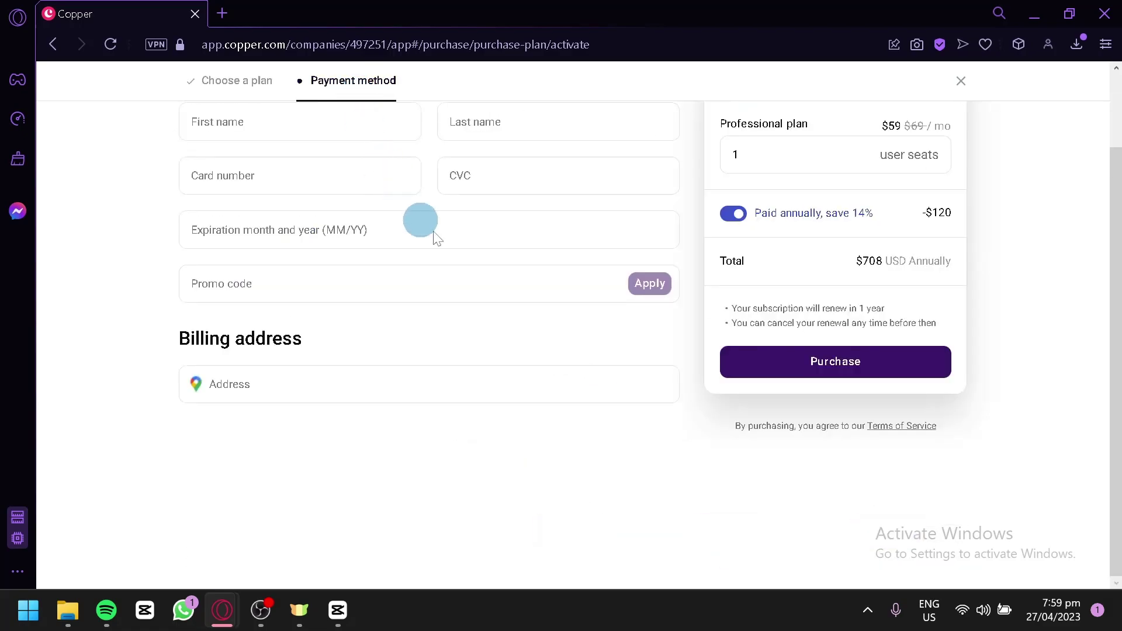
scroll(446, 241, up, 2)
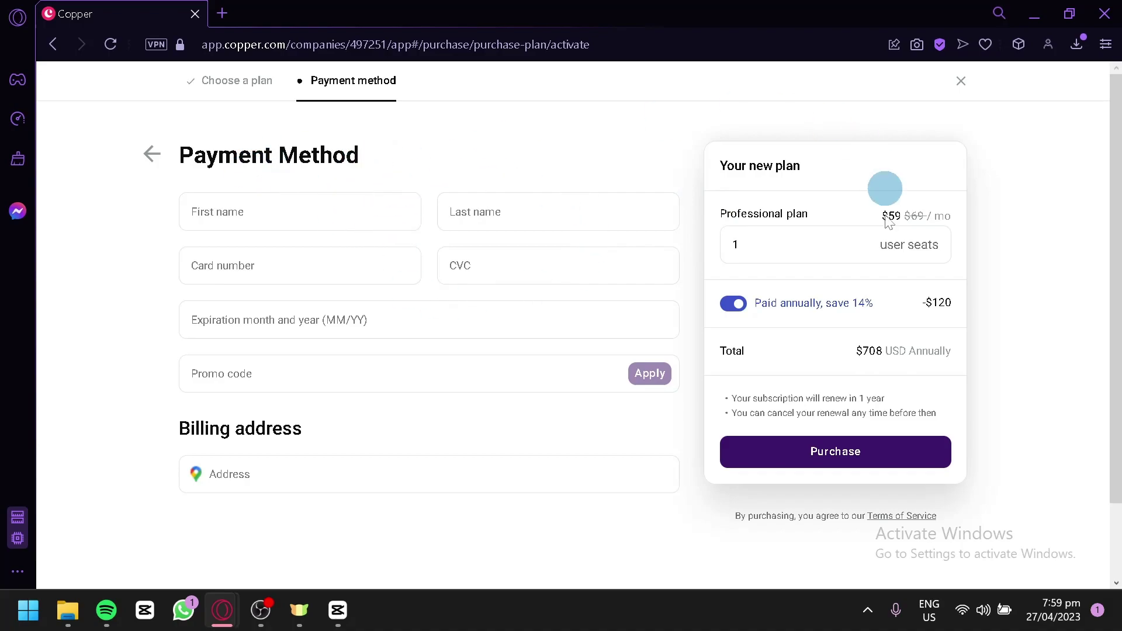
click(234, 82)
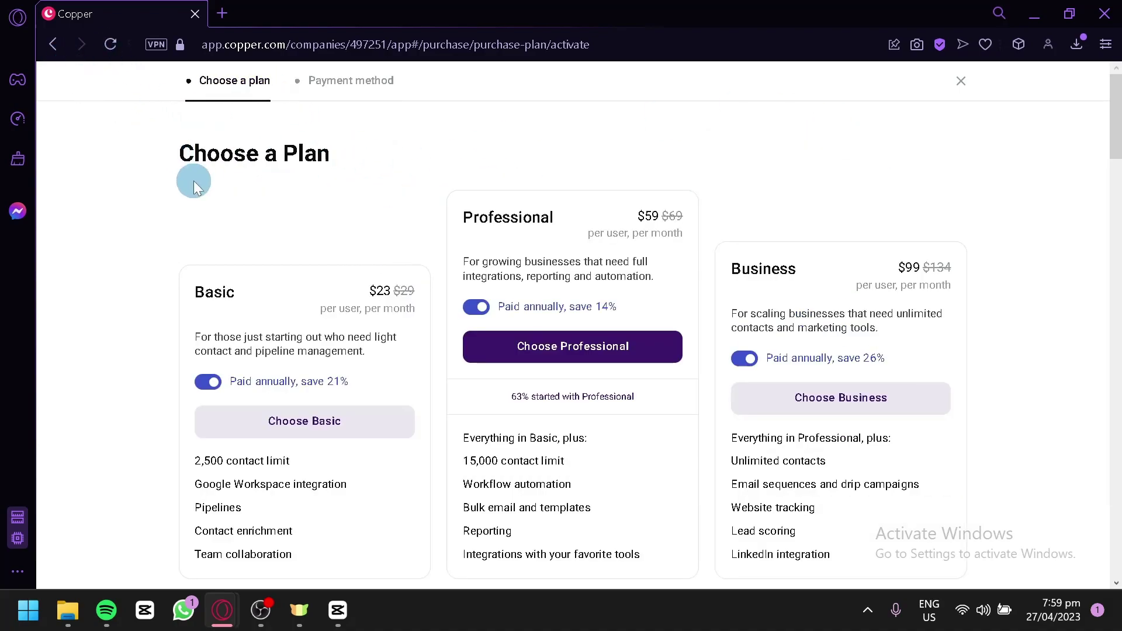
click(57, 45)
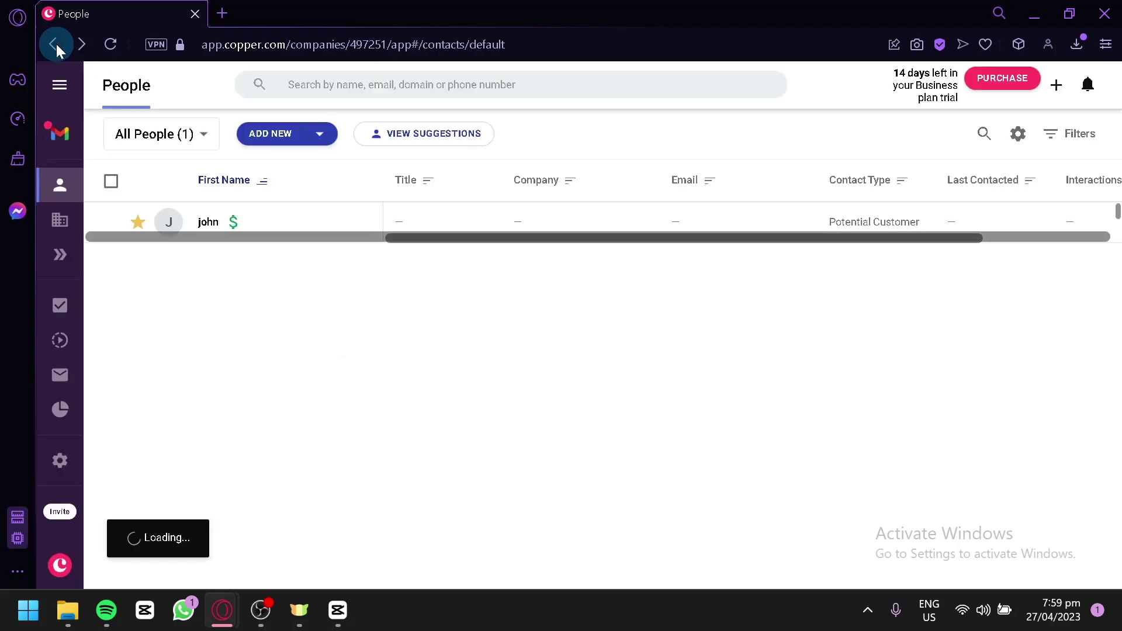
click(59, 84)
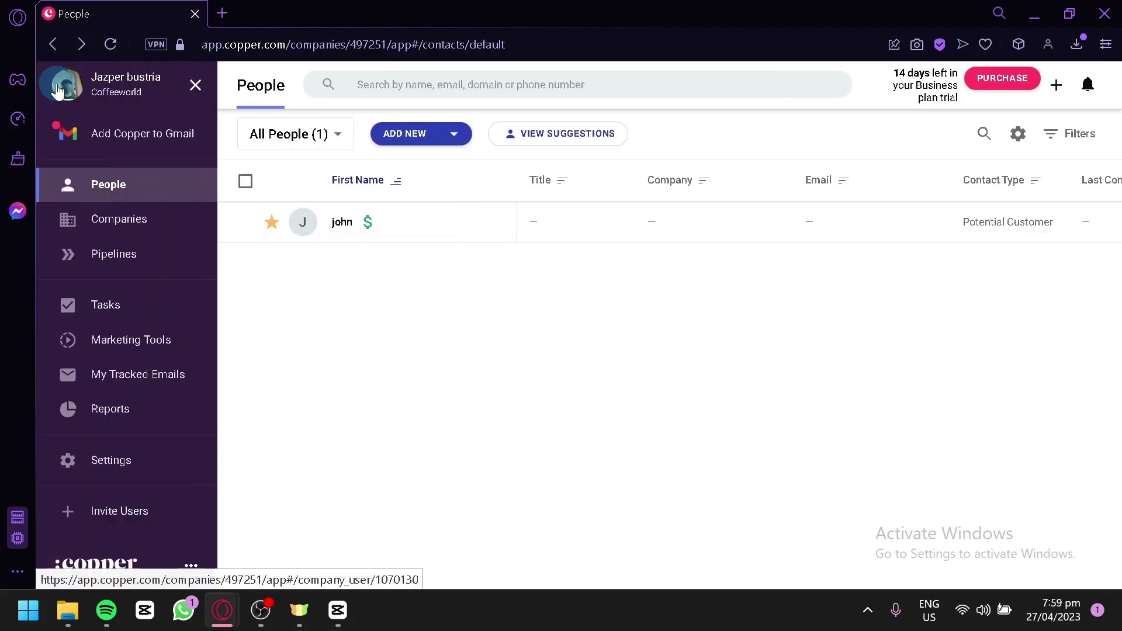